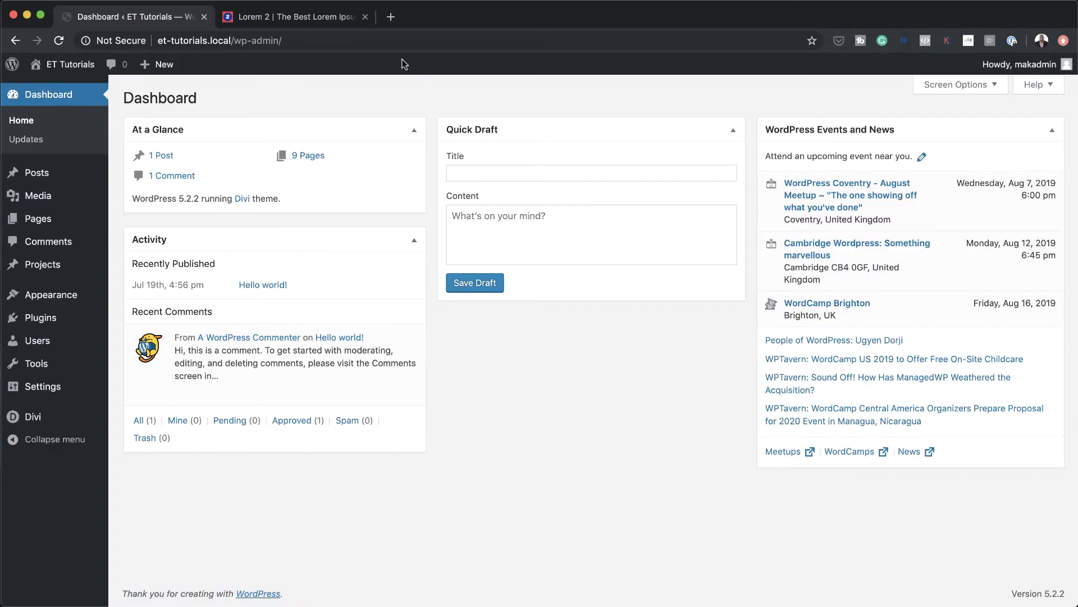
# Step: Add a new page, paste in the title 'Wrap Text Around Images in Divi', and open it in the Divi Builder
pyautogui.moveTo(64, 228)
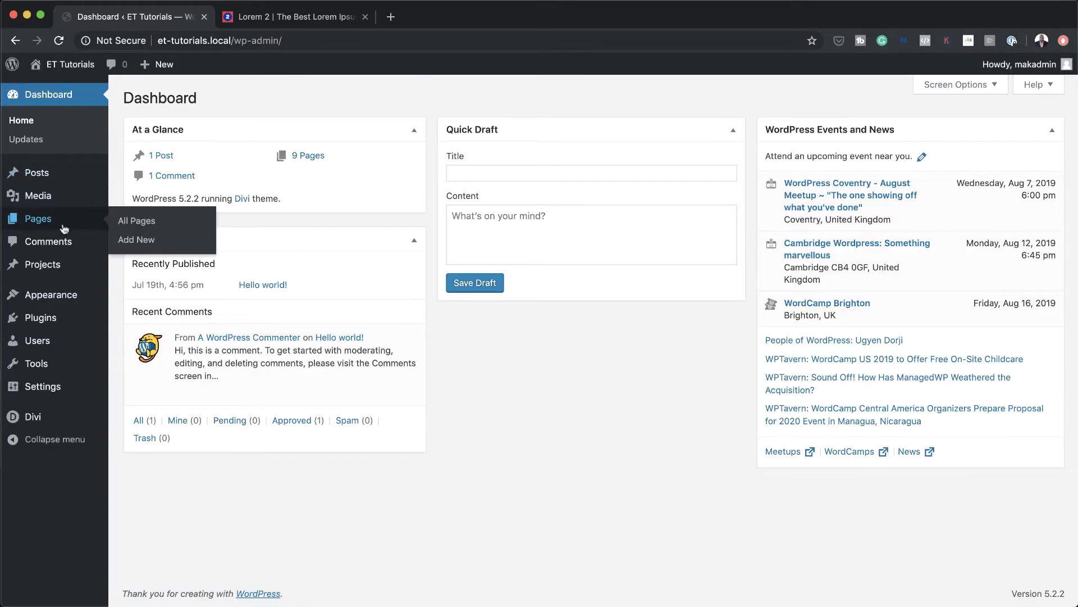
pyautogui.click(140, 242)
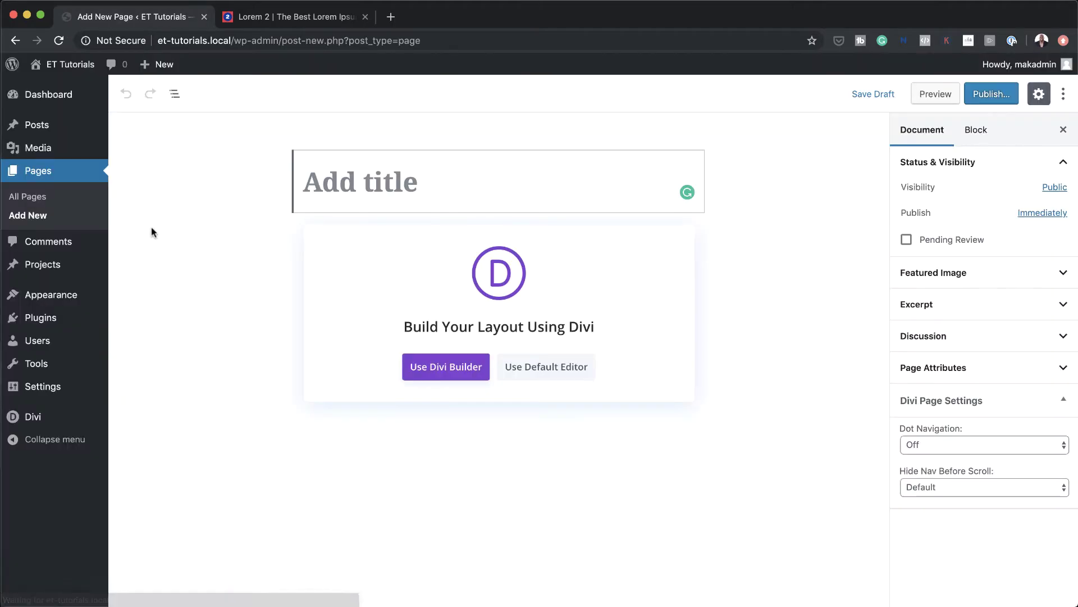
pyautogui.write('Wrap Text Around Images in Divi')
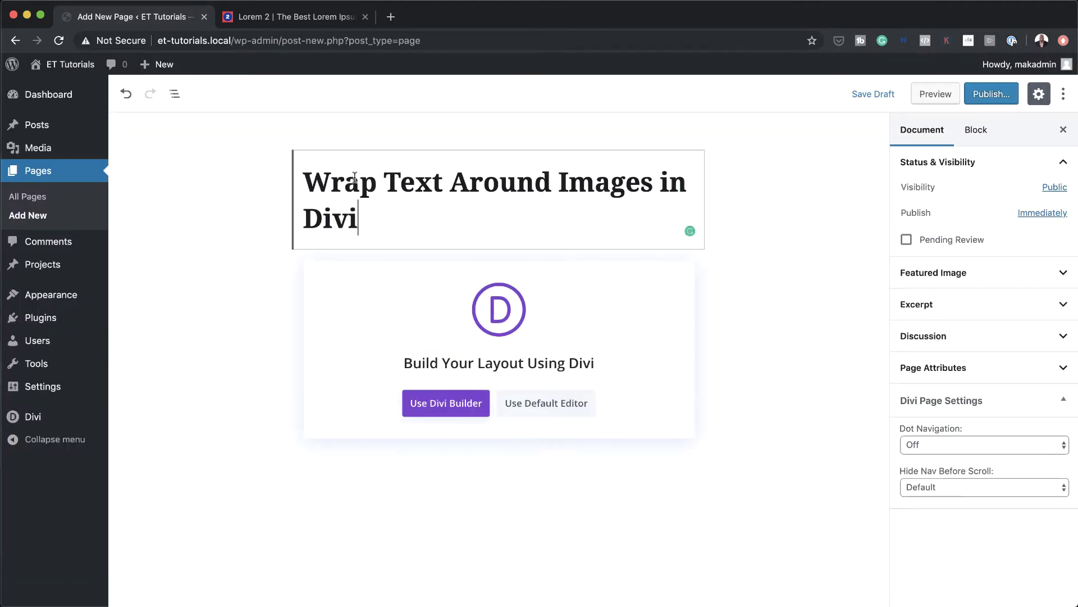
pyautogui.click(456, 410)
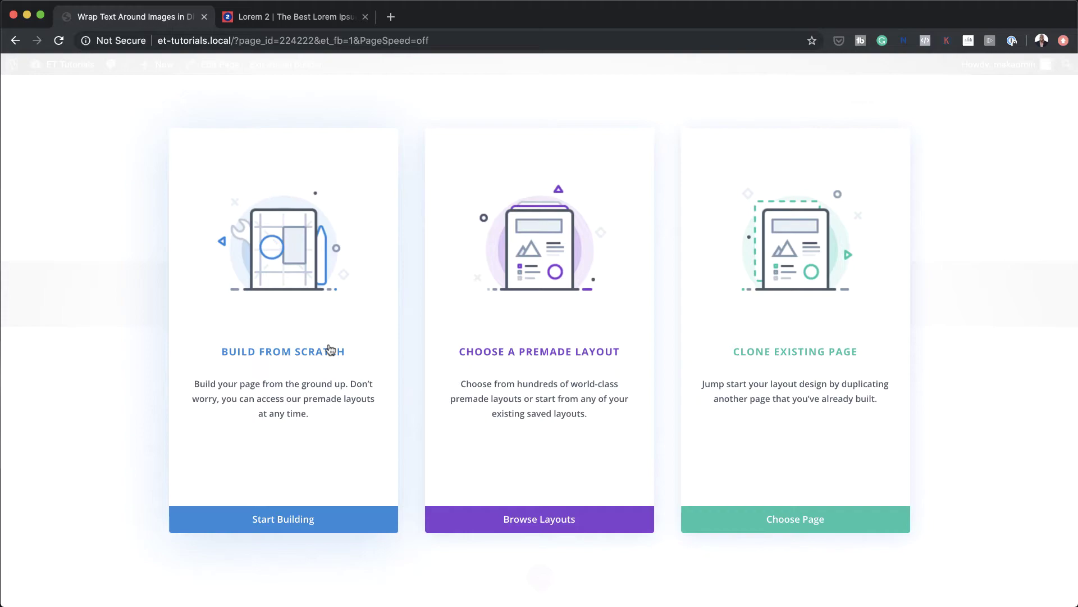
# Step: Build from scratch with a one-column row, and add a Text module found by searching 'text'
pyautogui.click(331, 349)
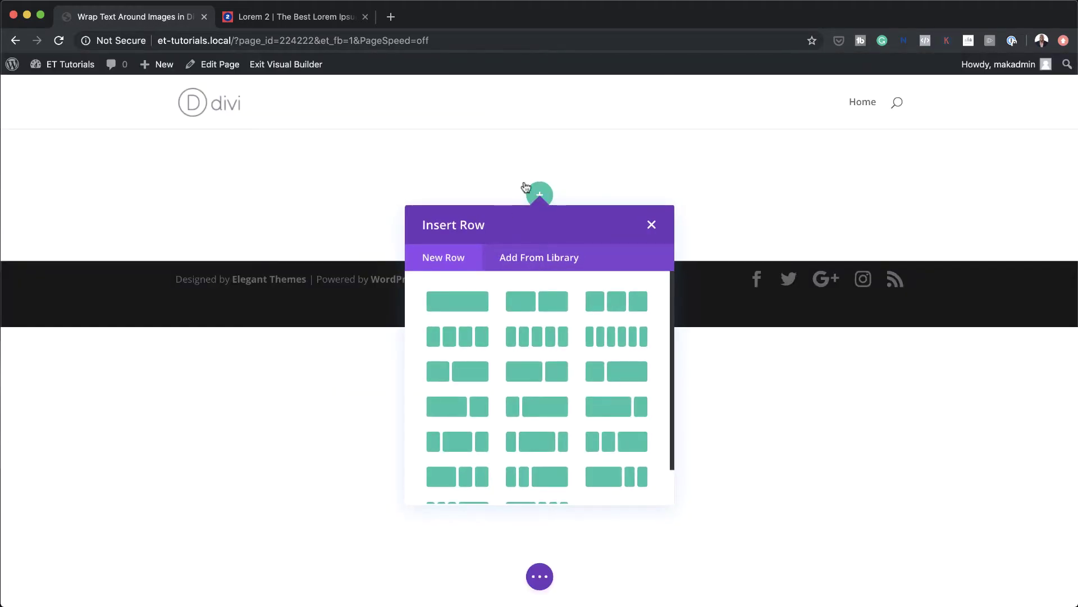
pyautogui.click(464, 301)
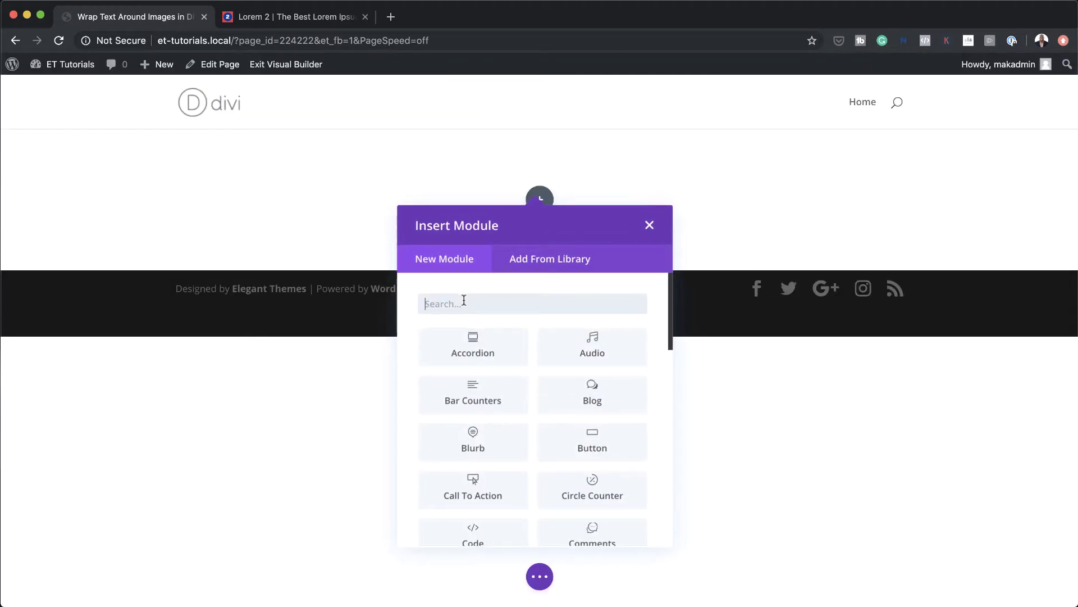
pyautogui.click(503, 302)
pyautogui.write('te')
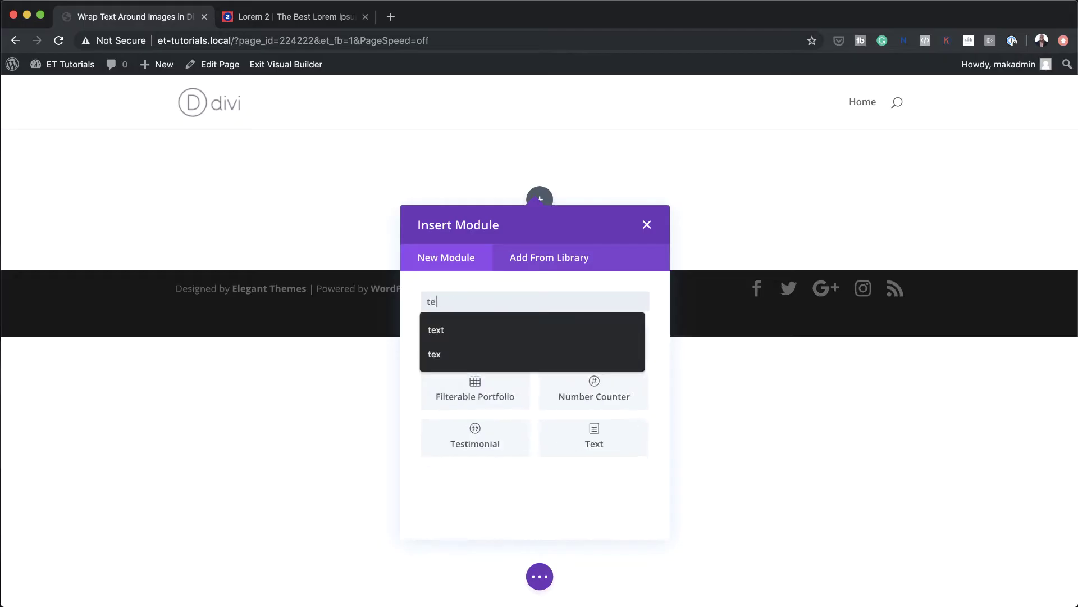
pyautogui.write('xt')
pyautogui.click(491, 340)
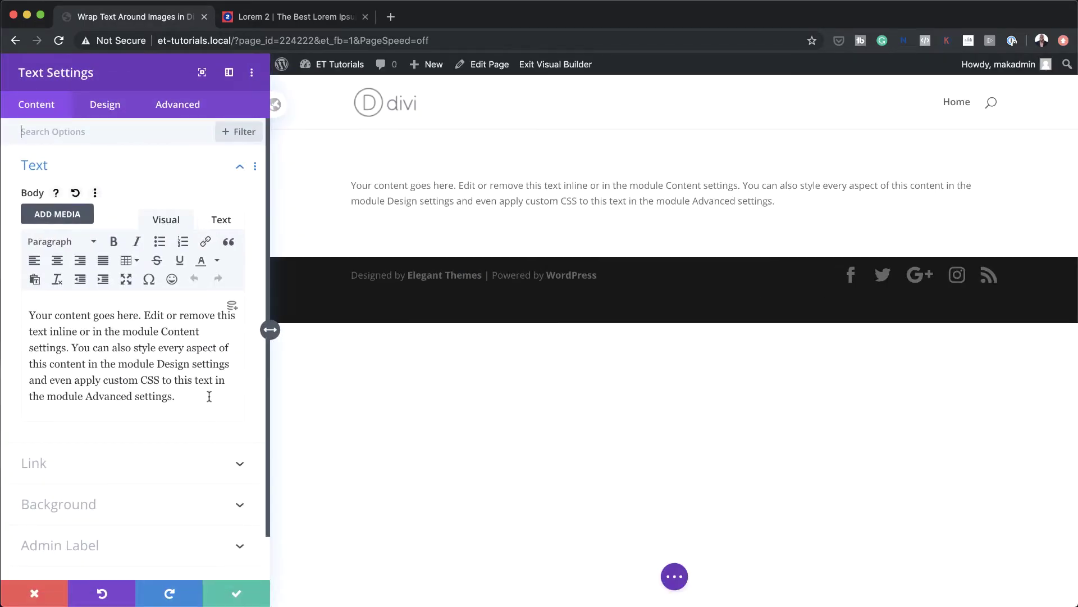
# Step: Copy the five short Lorem ipsum paragraphs from the Lorem 2 tab, then return to the Divi tab
pyautogui.click(301, 22)
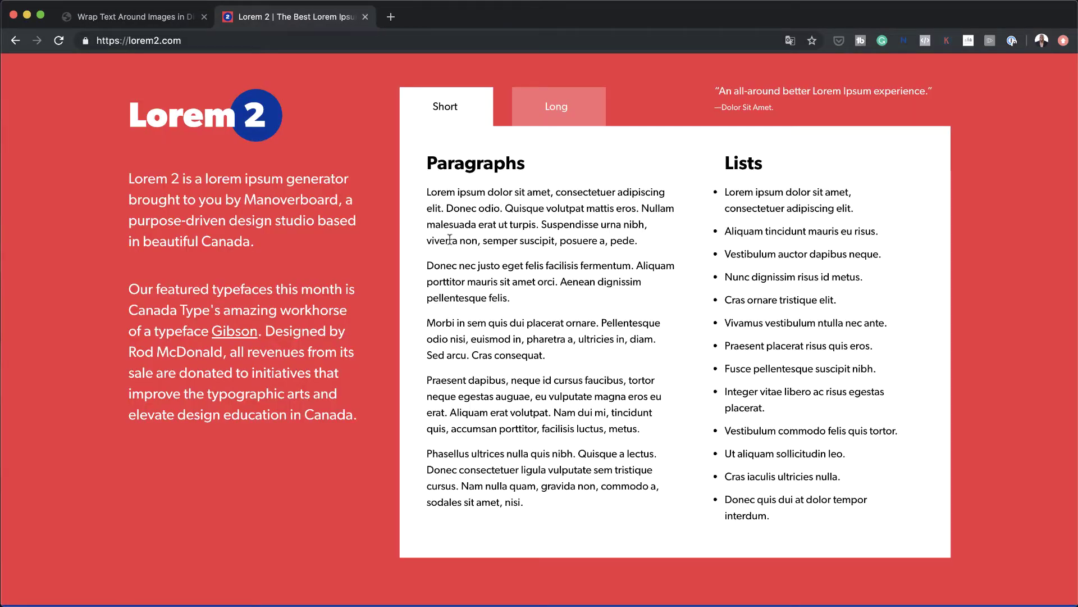
pyautogui.moveTo(427, 191); pyautogui.dragTo(577, 511)
pyautogui.press('super+c')
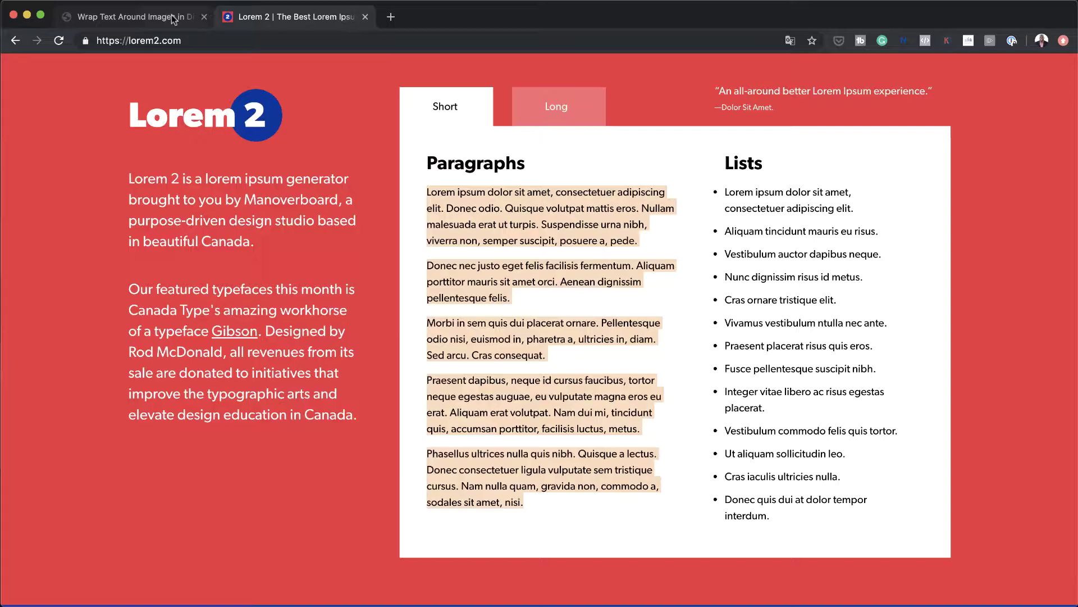
pyautogui.click(191, 16)
# Step: Paste the Lorem ipsum over the module's sample text and join the paragraphs into two
pyautogui.moveTo(181, 396); pyautogui.dragTo(30, 315)
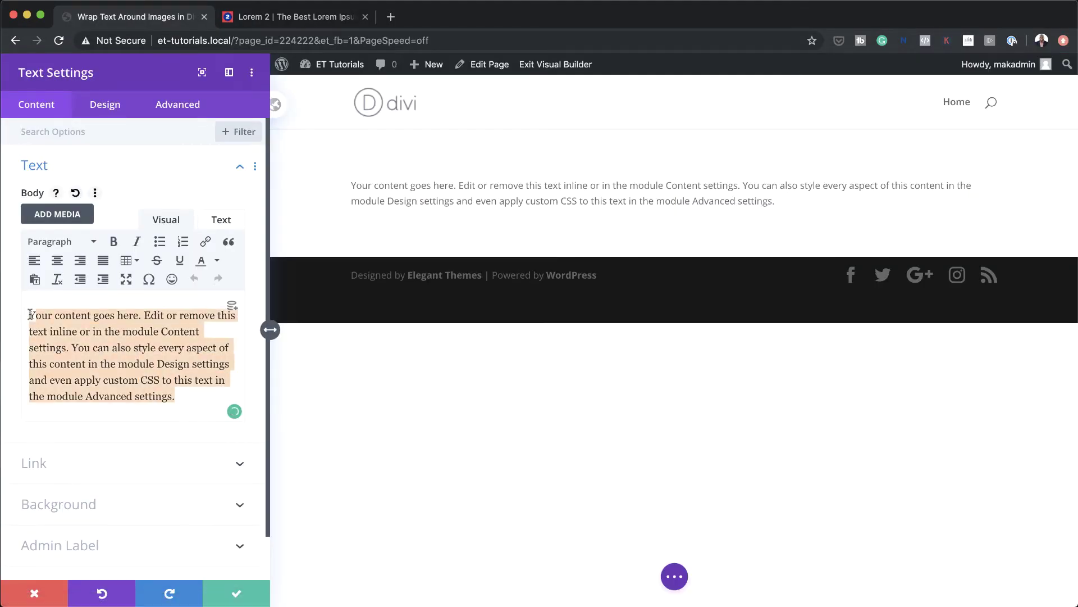
pyautogui.press('super+v')
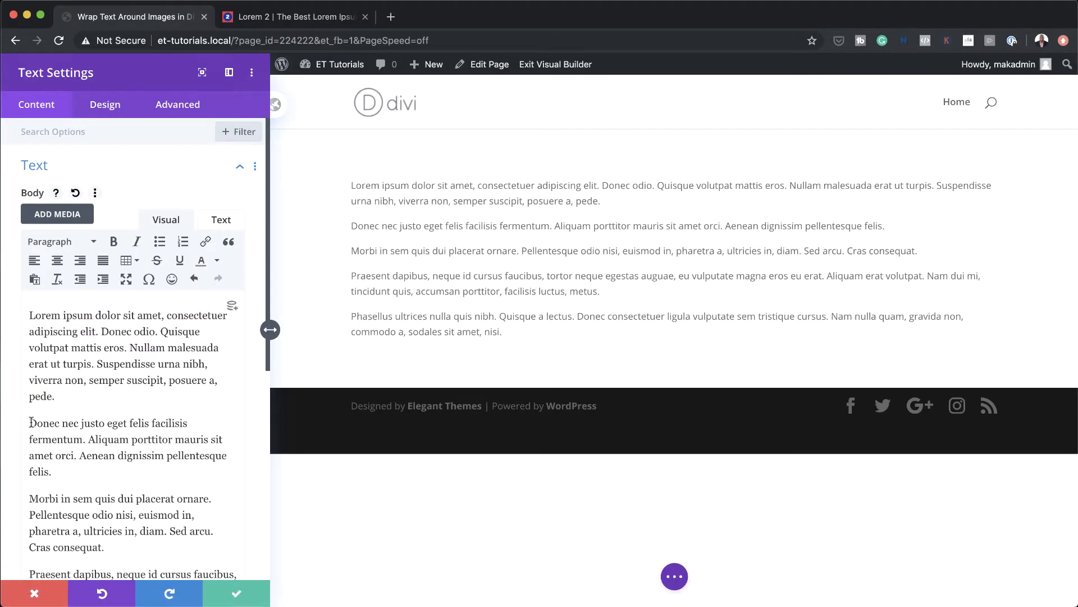
pyautogui.scroll(-5, 168, 406)
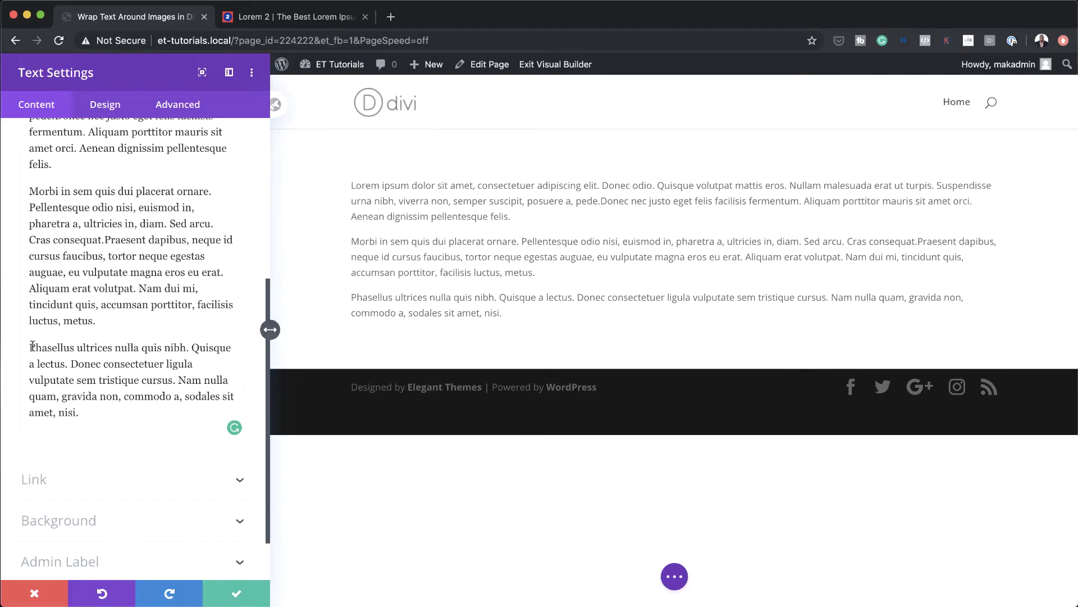
pyautogui.press('BackSpace')
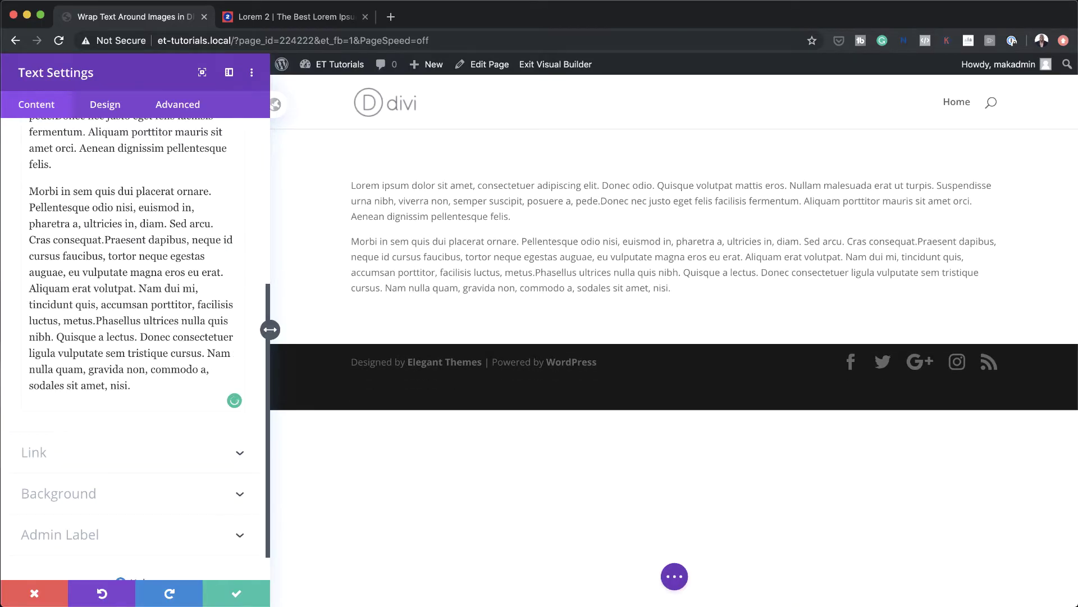
pyautogui.scroll(4, 41, 263)
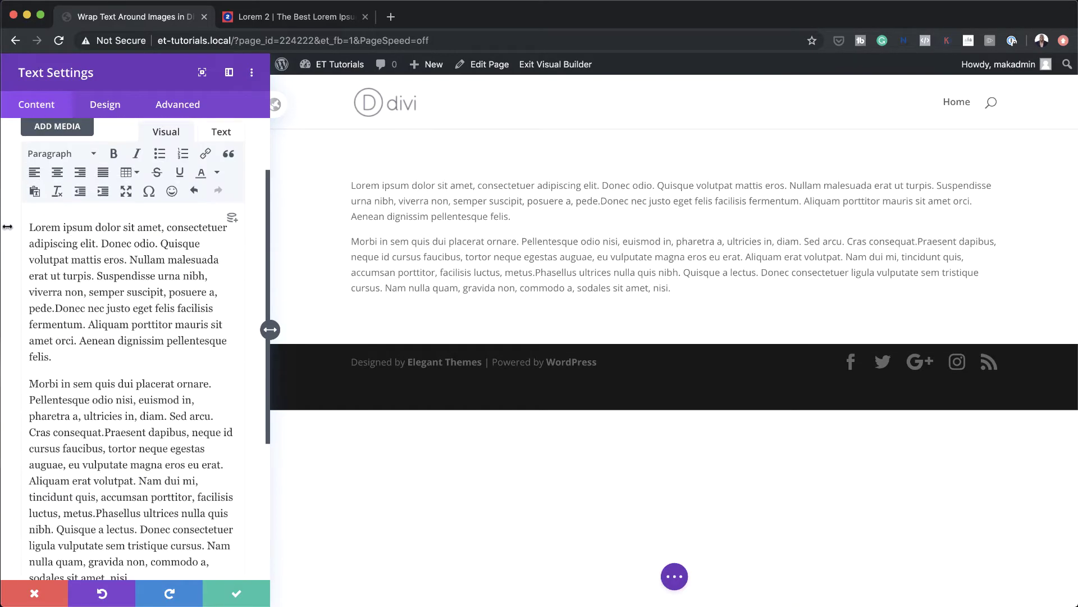
# Step: Duplicate both paragraphs below themselves so the module holds four
pyautogui.moveTo(30, 227); pyautogui.dragTo(138, 555)
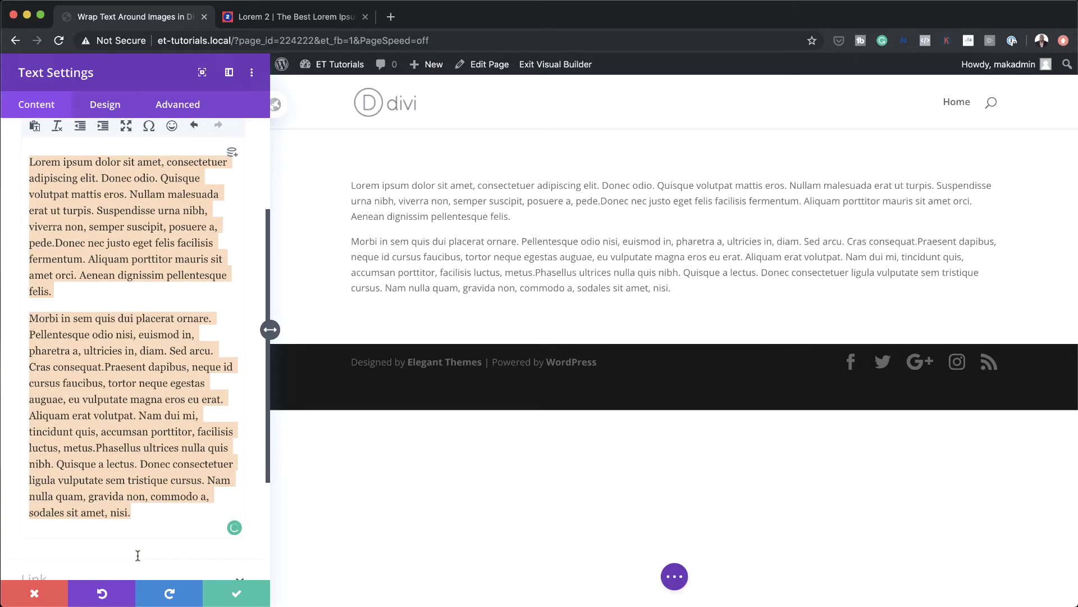
pyautogui.press('super+c')
pyautogui.click(138, 557)
pyautogui.press('super+v')
pyautogui.scroll(4, 145, 385)
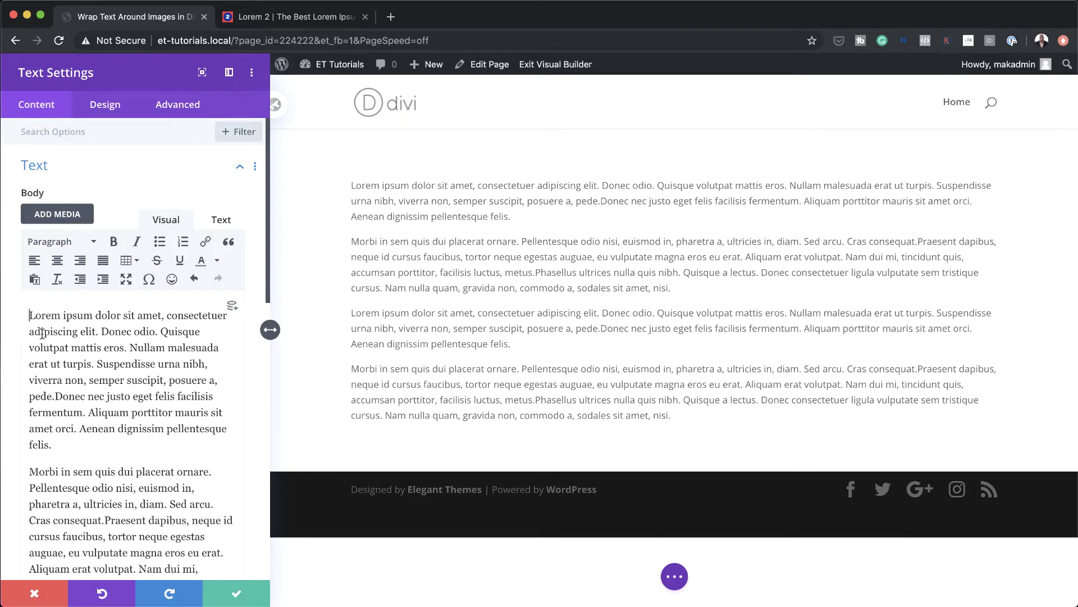
pyautogui.click(65, 218)
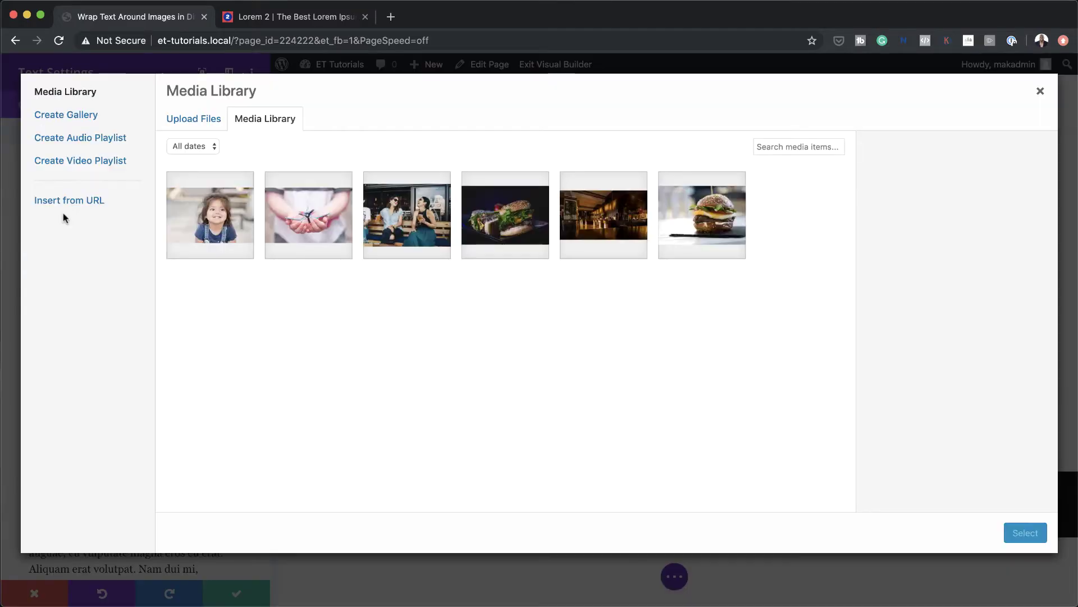
pyautogui.click(333, 219)
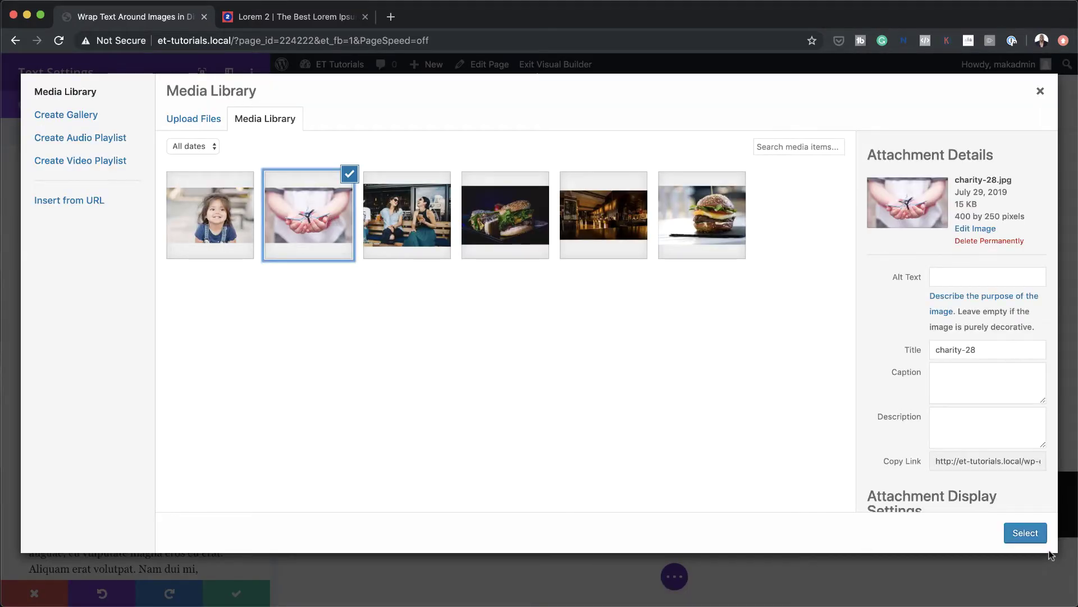
pyautogui.click(1030, 534)
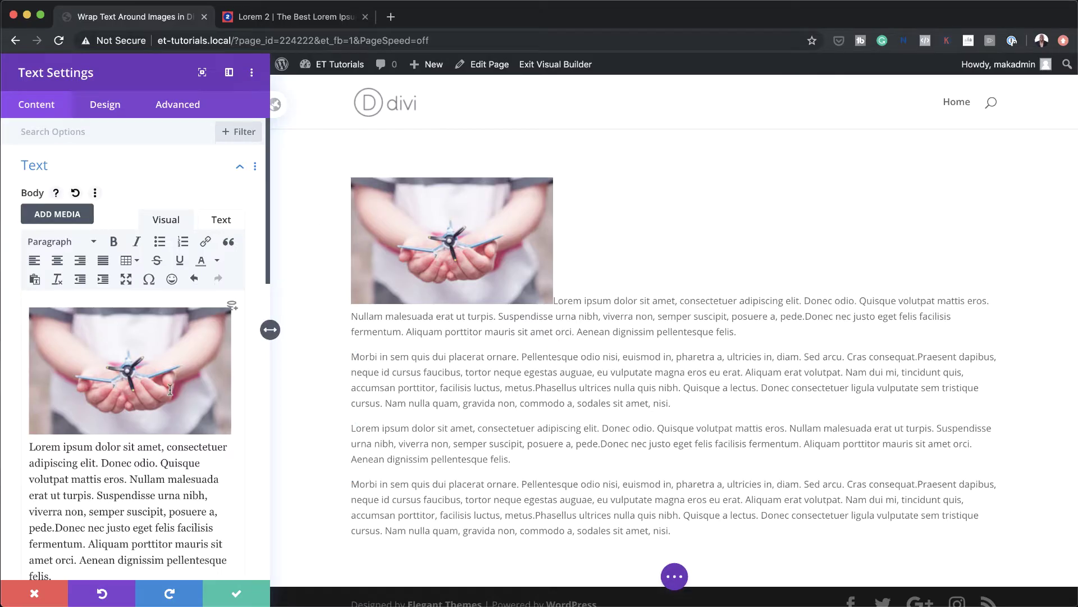
pyautogui.press('Delete')
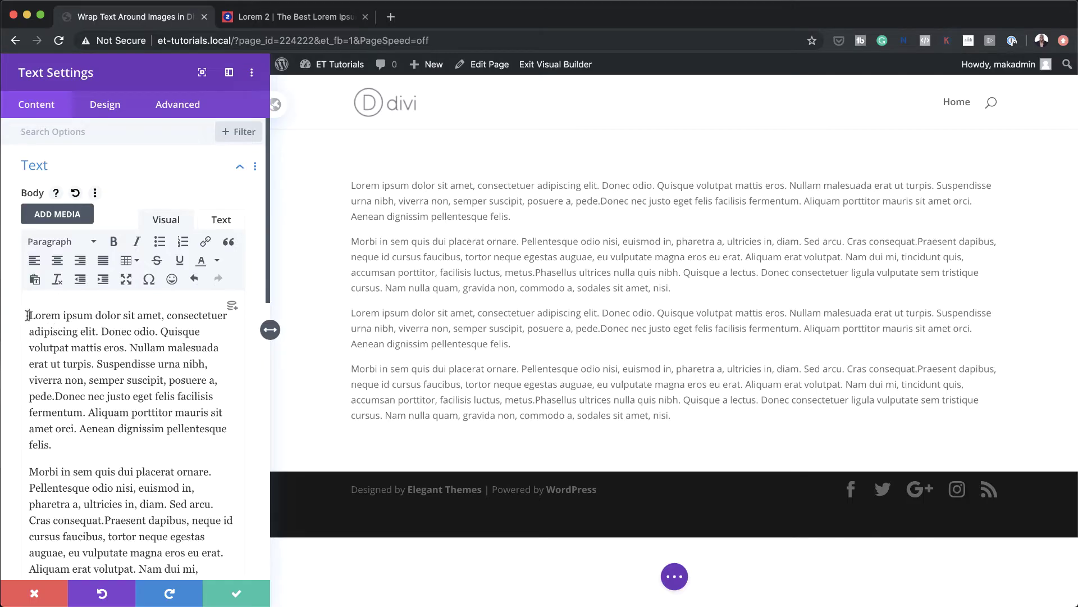
# Step: Insert the charity-28 image at the start of the text with Left alignment
pyautogui.click(75, 215)
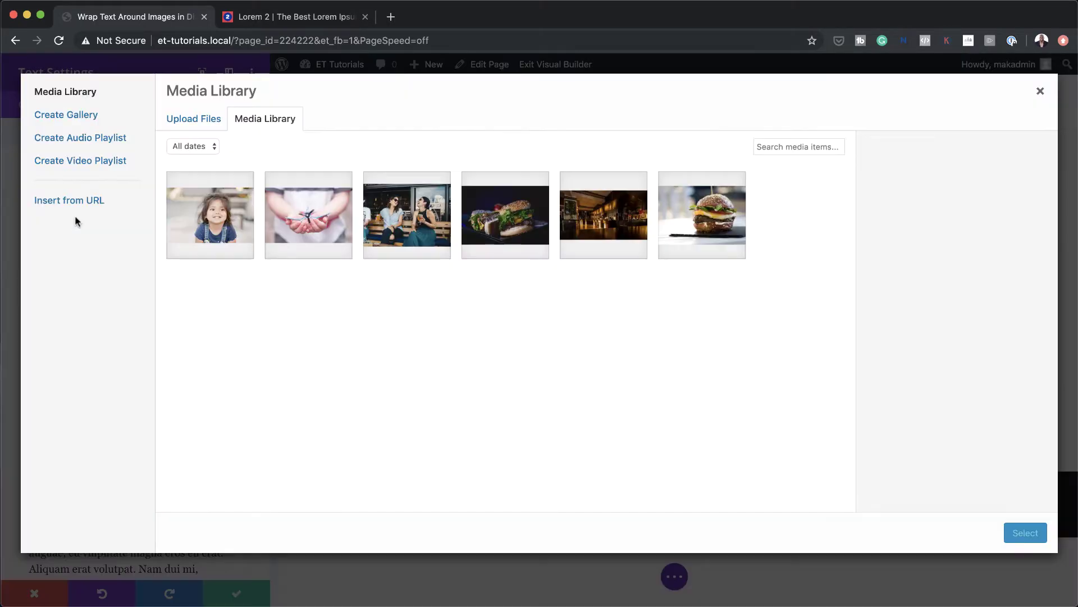
pyautogui.click(314, 231)
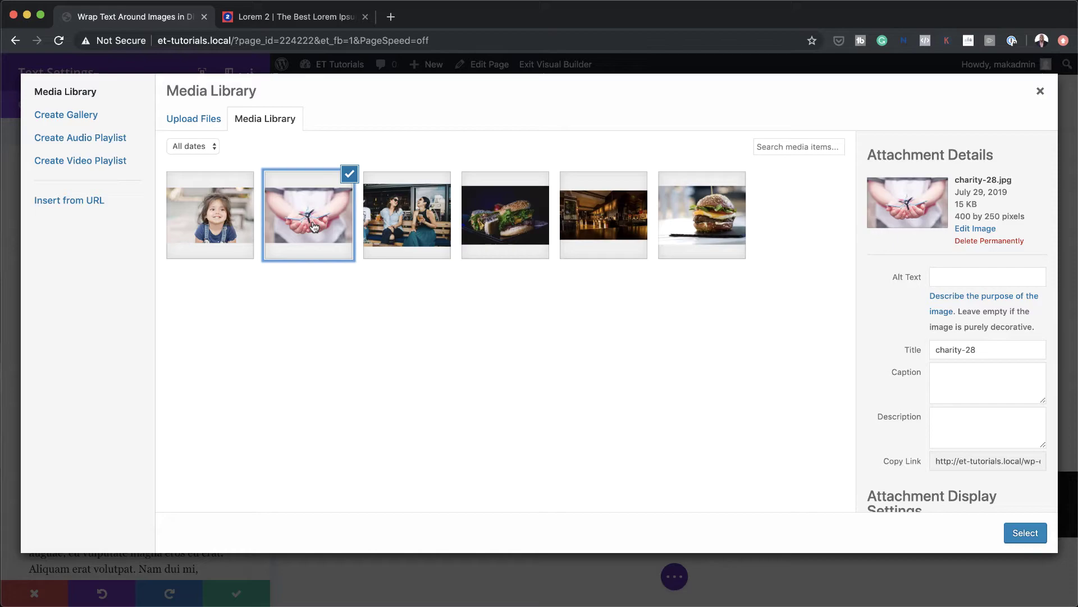
pyautogui.scroll(-3, 928, 387)
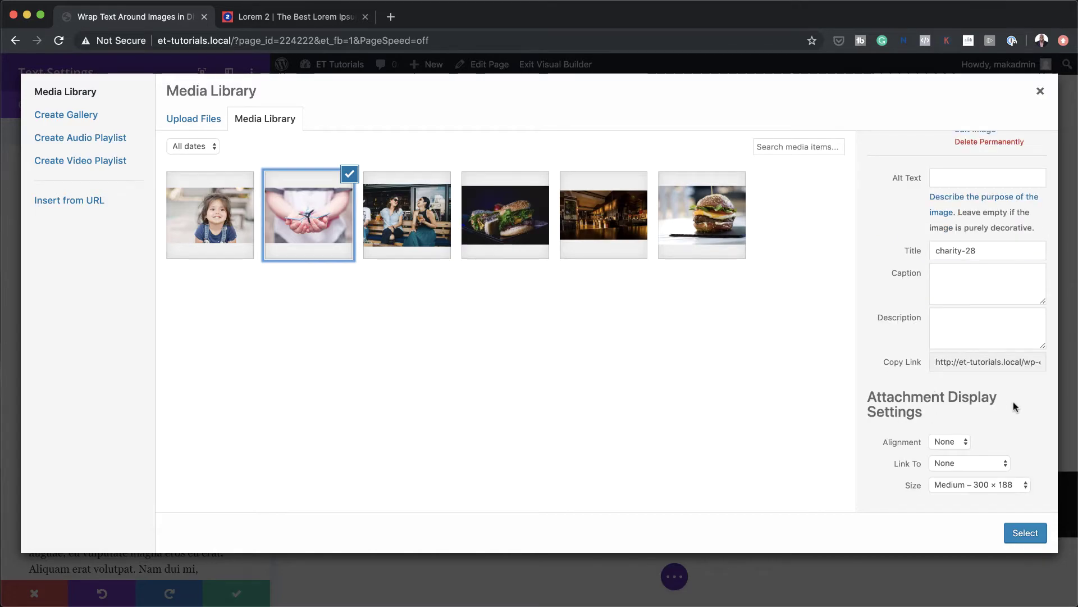
pyautogui.click(965, 443)
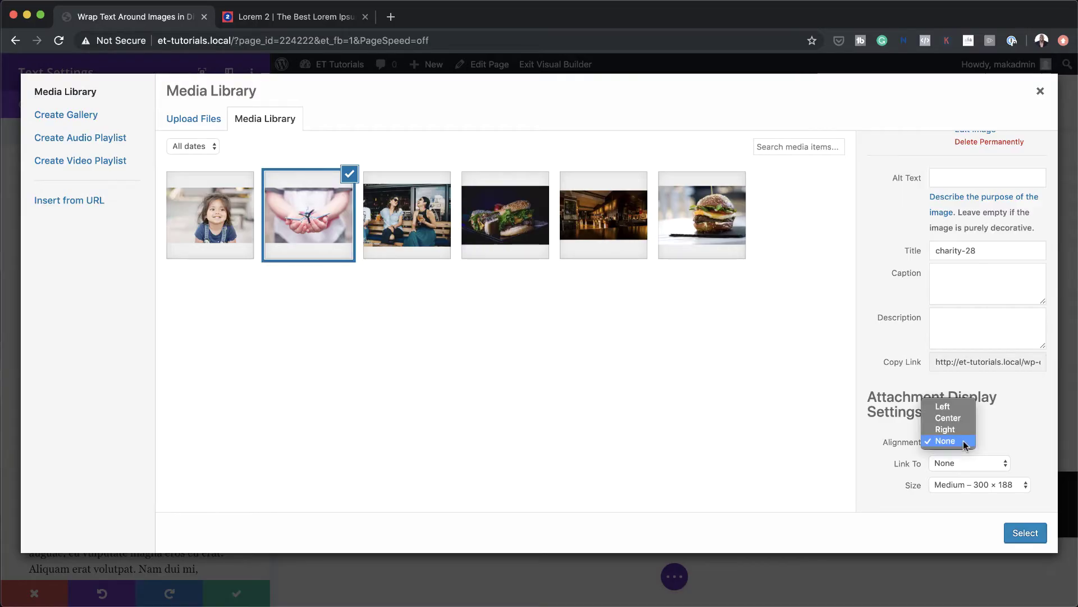
pyautogui.click(970, 409)
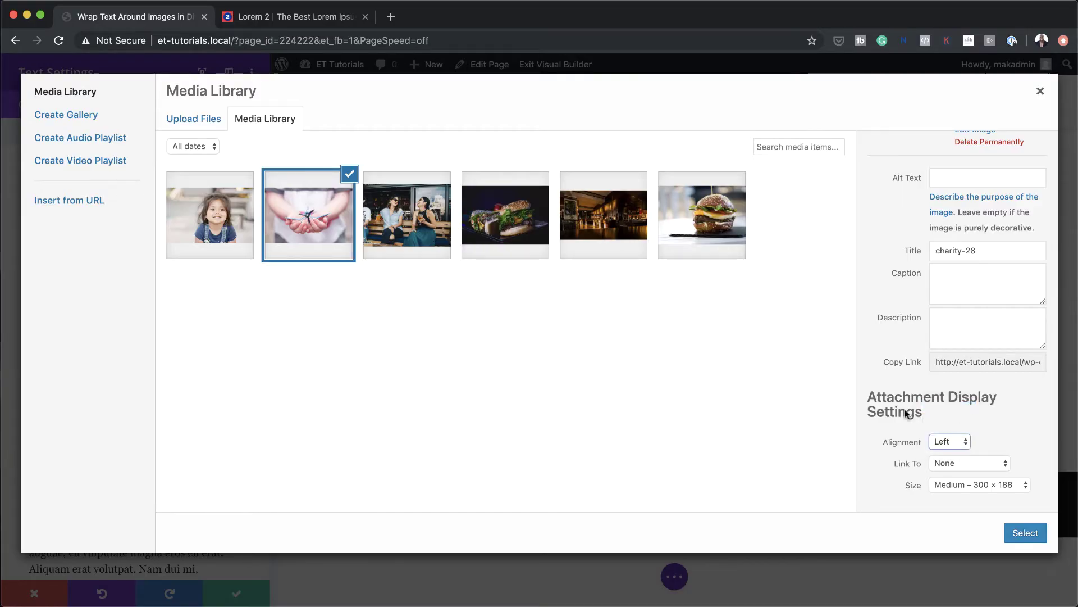
pyautogui.click(1026, 533)
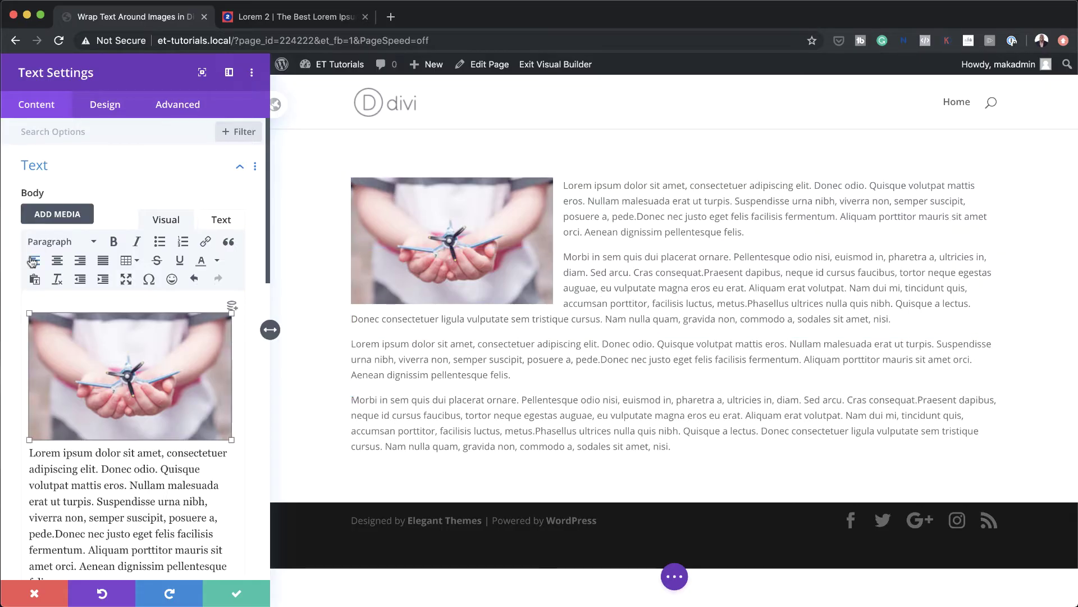
# Step: Align the image right in the Body editor, then place the cursor after 'amet,'
pyautogui.click(216, 370)
pyautogui.click(57, 261)
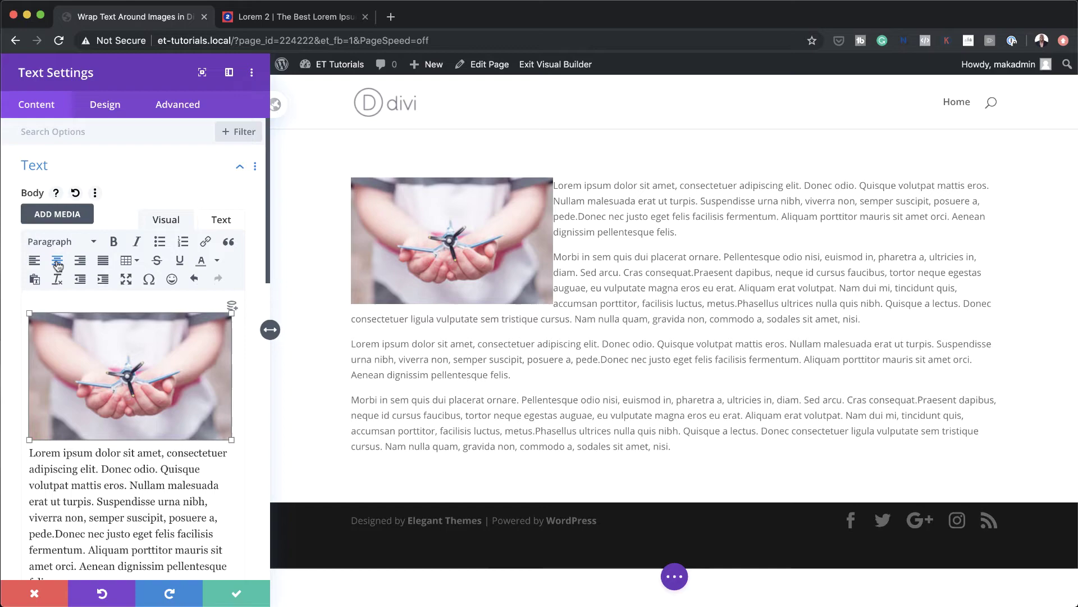
pyautogui.click(80, 261)
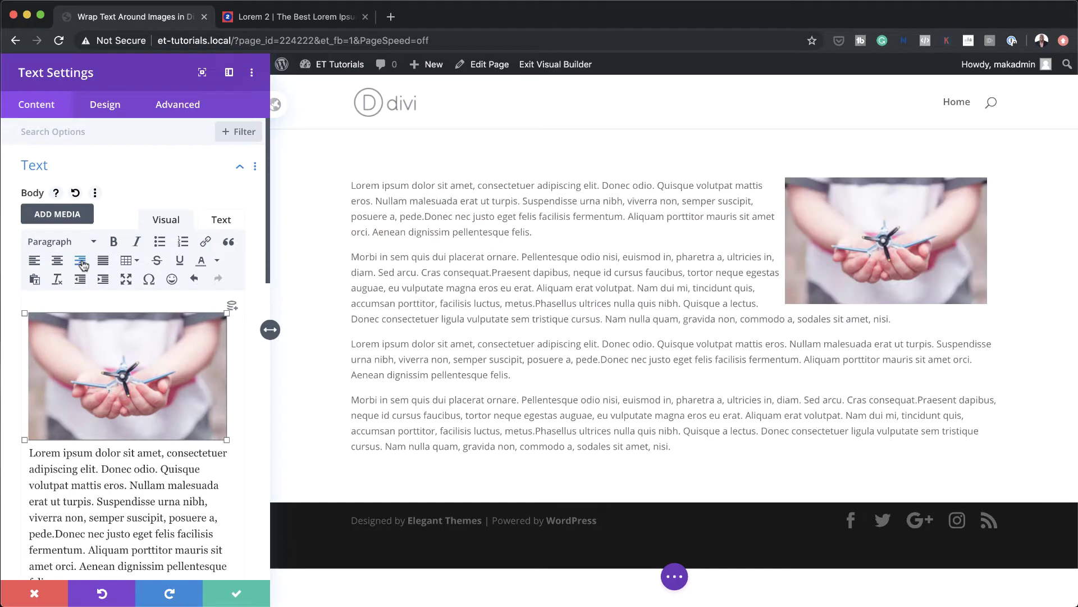
pyautogui.click(166, 455)
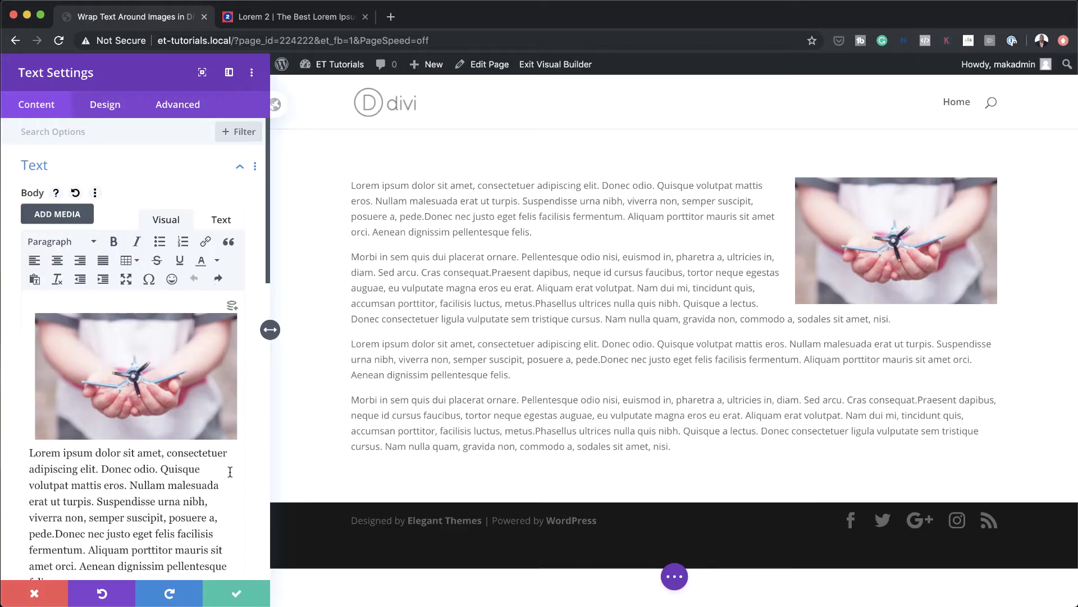
# Step: Make 'Lorem ipsum dolor sit amet' a blockquote, capitalise 'Consectetuer', and remove the empty line
pyautogui.press('Return')
pyautogui.press('Return')
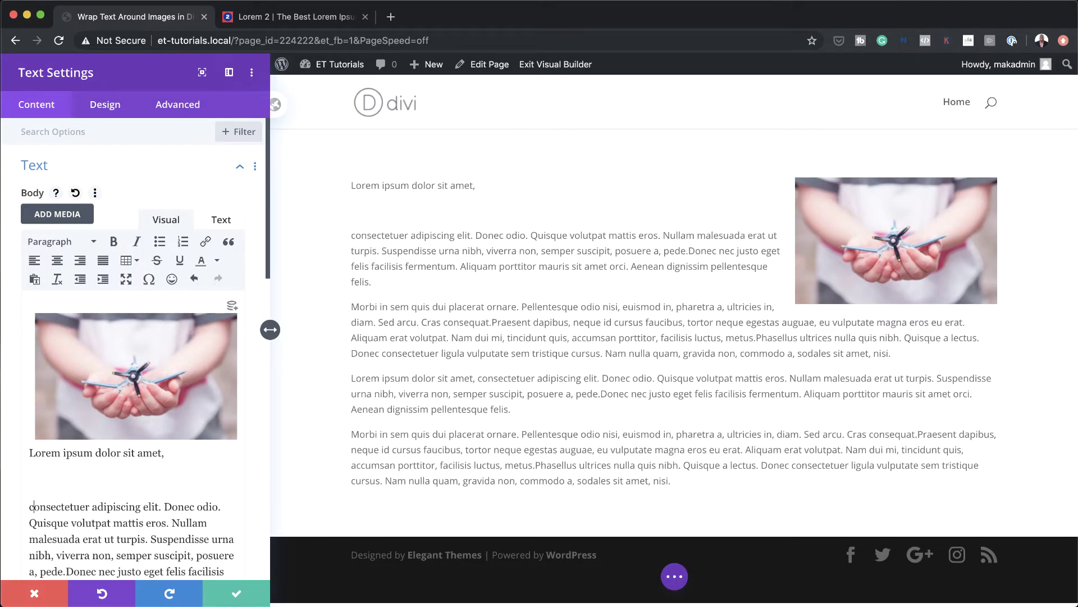
pyautogui.press('Delete')
pyautogui.write('C')
pyautogui.press('Left')
pyautogui.press('Left')
pyautogui.press('Left')
pyautogui.press('BackSpace')
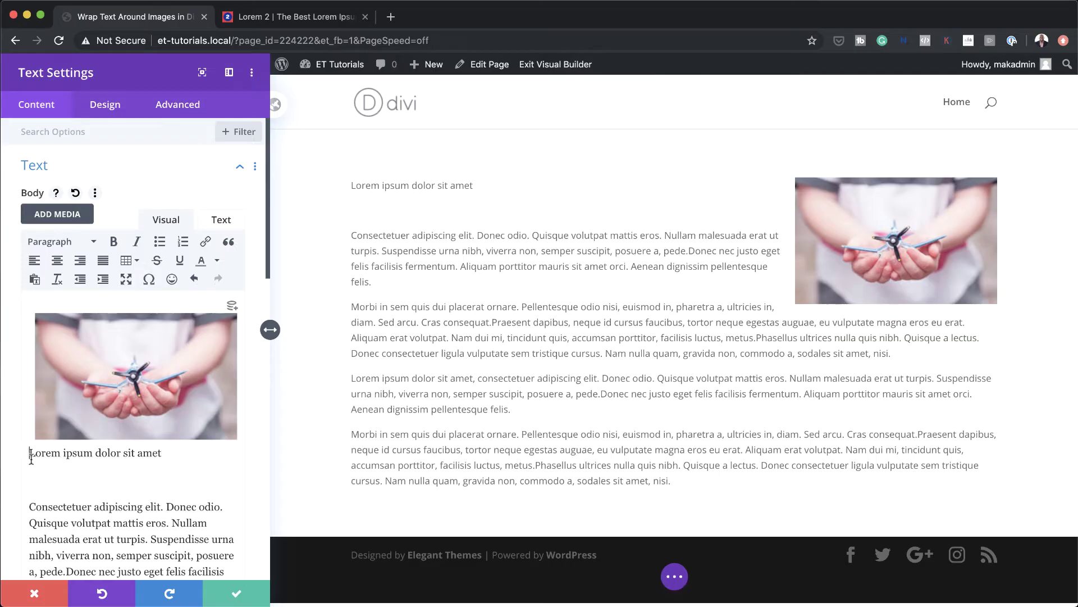
pyautogui.click(228, 244)
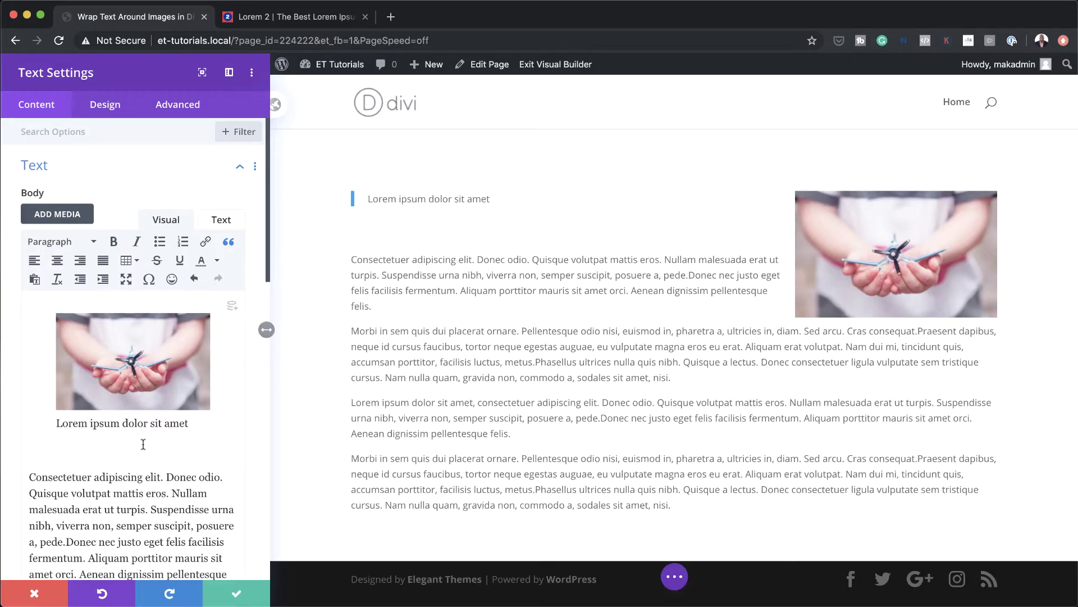
pyautogui.click(31, 475)
pyautogui.press('BackSpace')
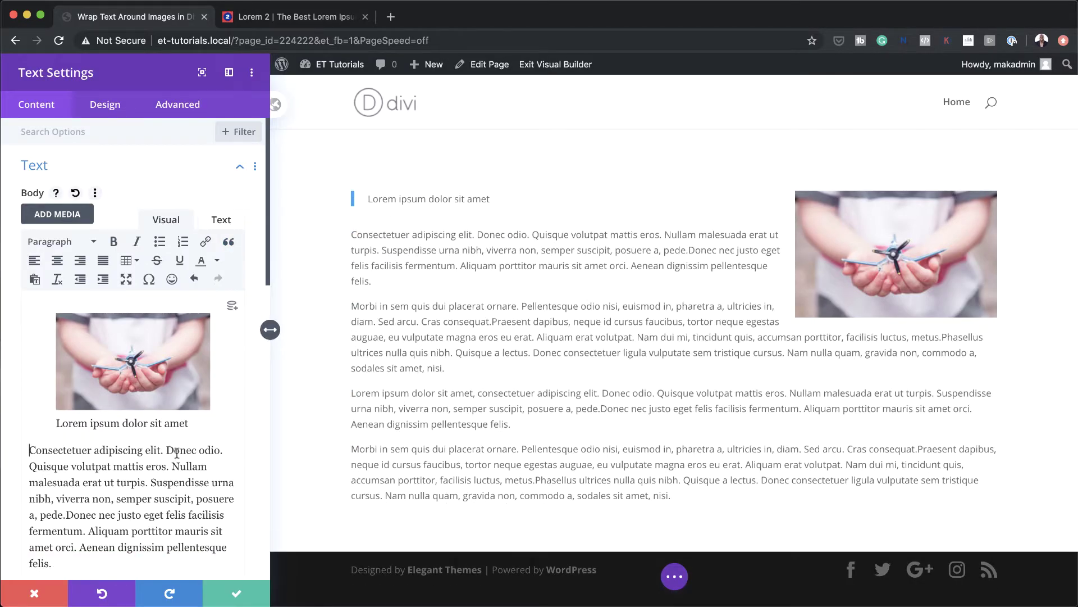
# Step: Set the blockquote font to Playfair Display and the blockquote text size to 34px
pyautogui.click(106, 107)
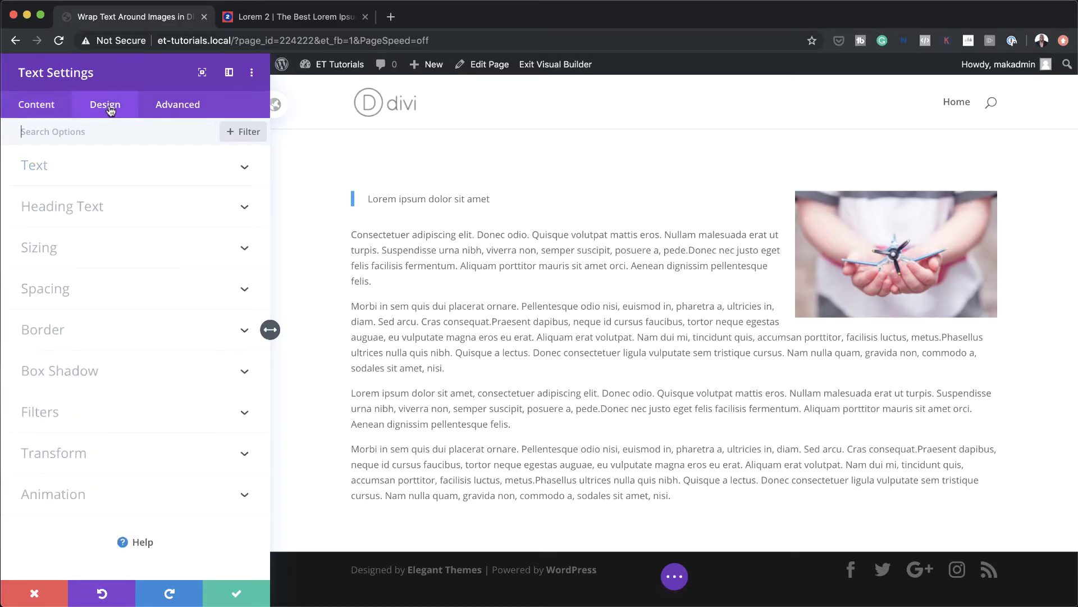
pyautogui.click(79, 177)
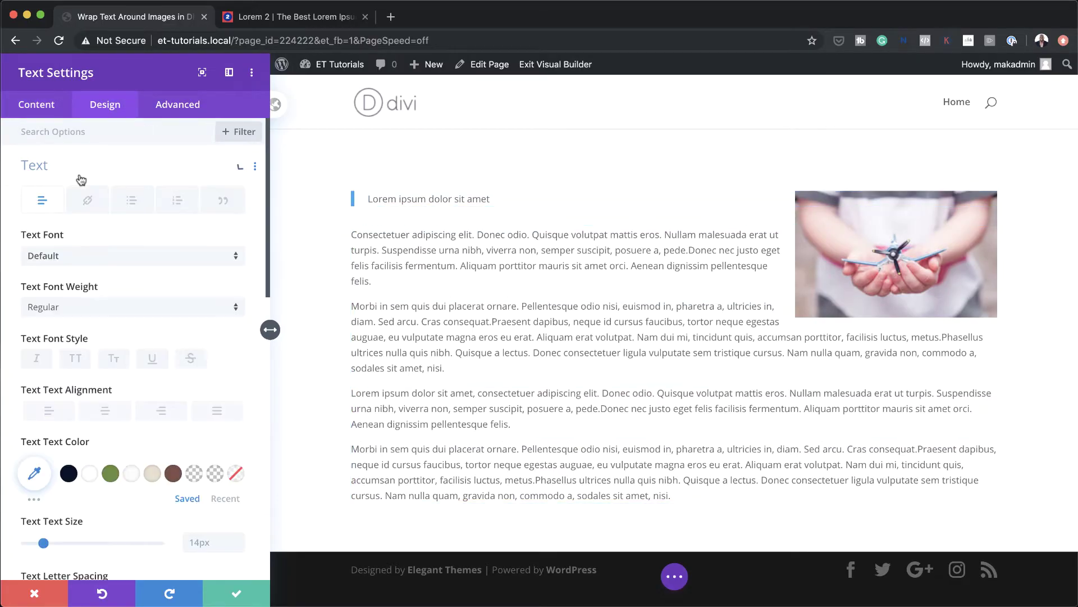
pyautogui.click(228, 204)
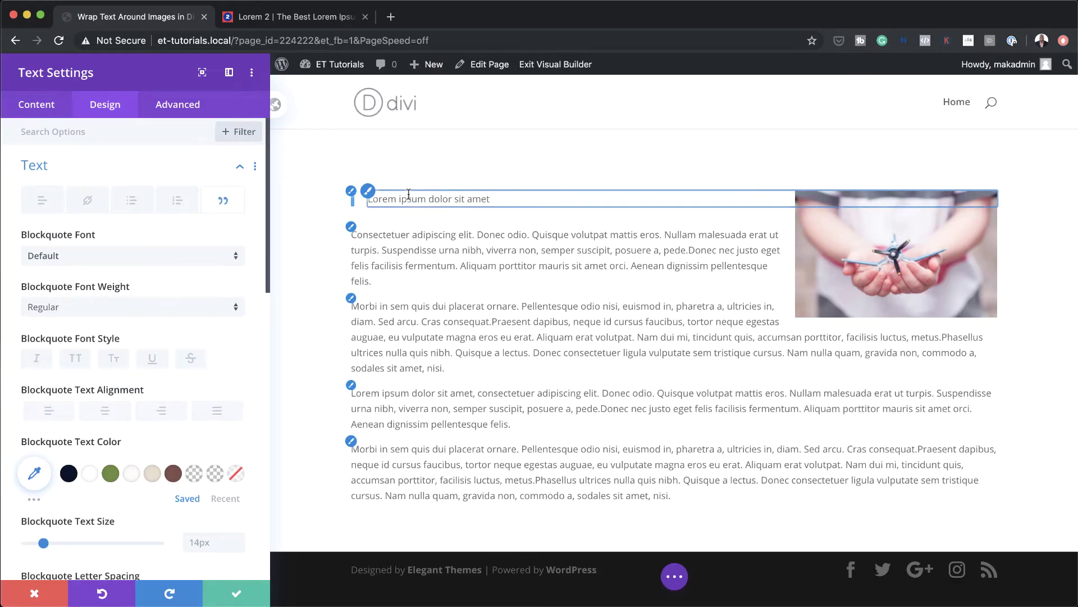
pyautogui.click(179, 262)
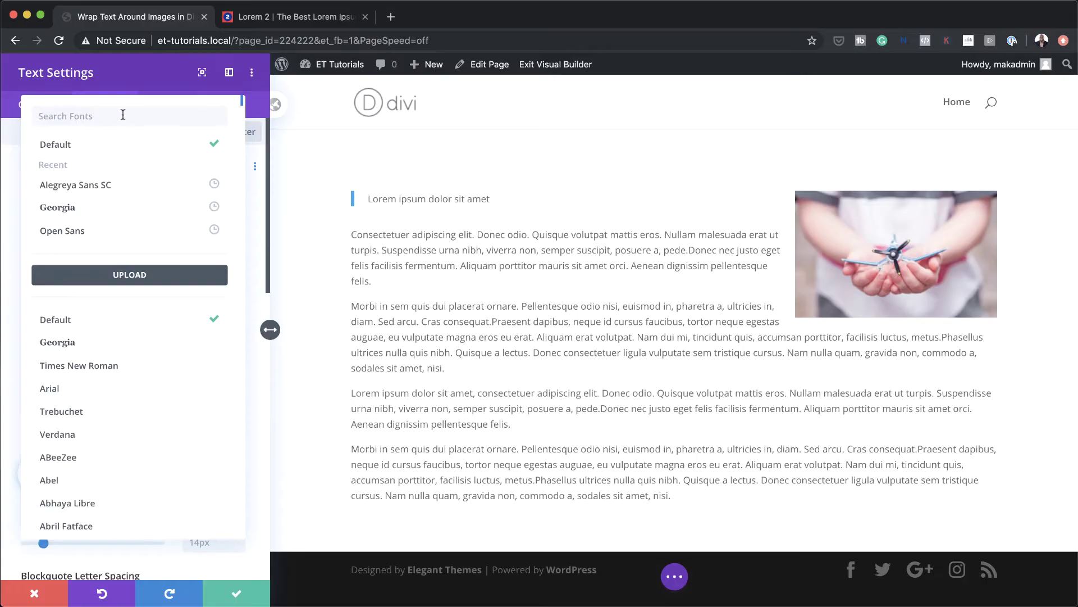
pyautogui.write('pl')
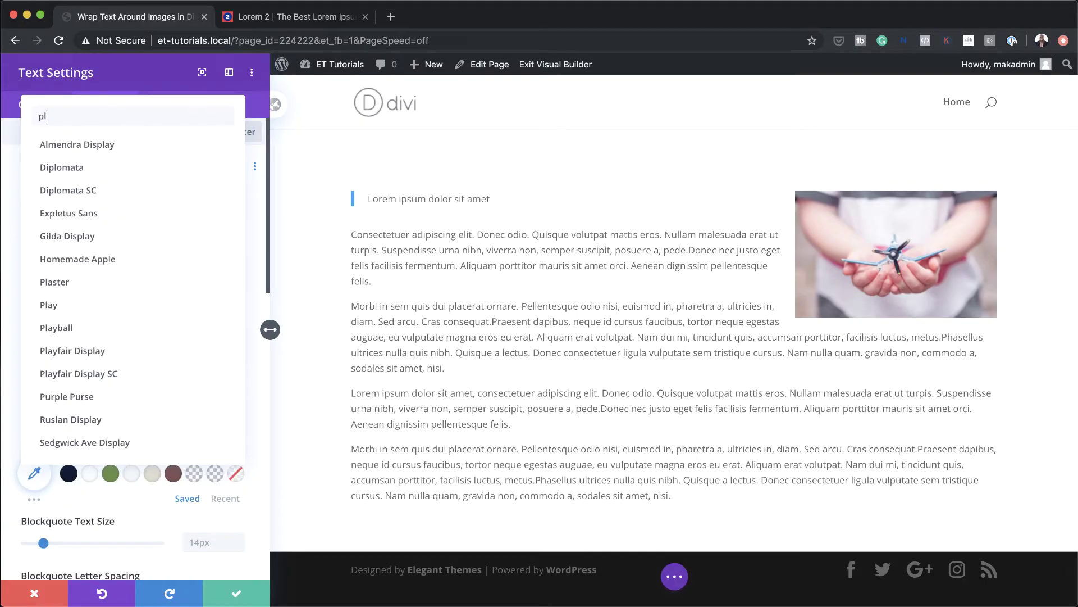
pyautogui.click(78, 345)
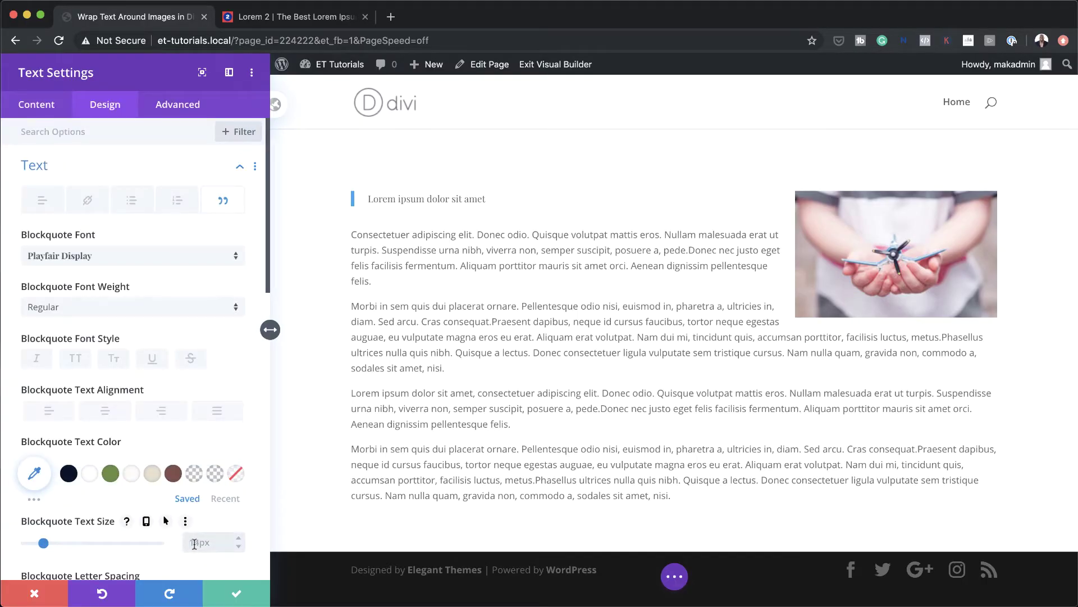
pyautogui.write('34px')
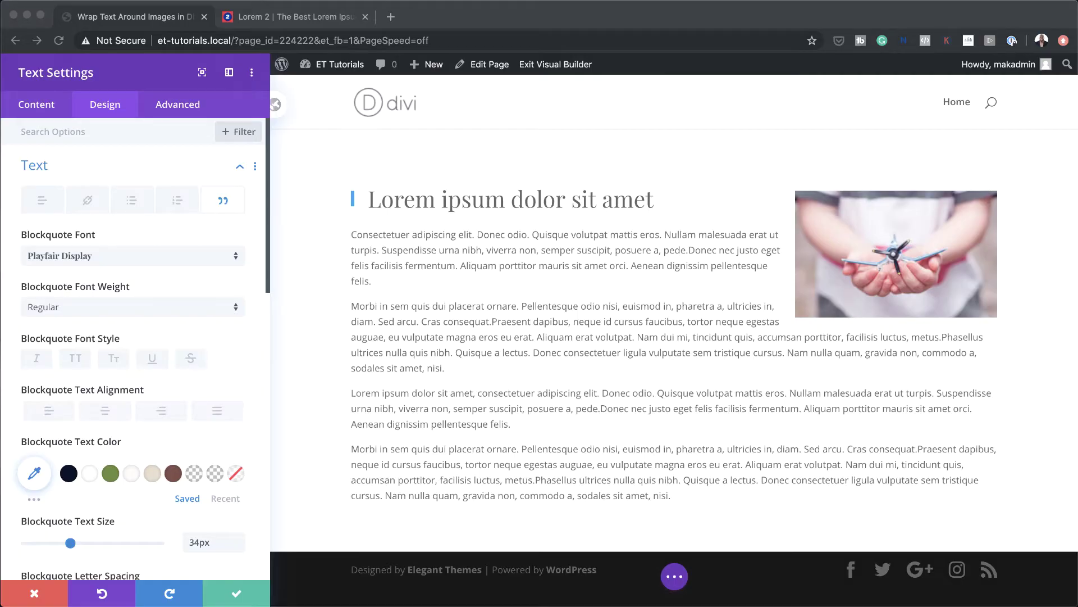
# Step: In the Body's Text tab, add a left-floated blockquote and delete the old blockquote and image code
pyautogui.click(40, 109)
pyautogui.click(40, 109)
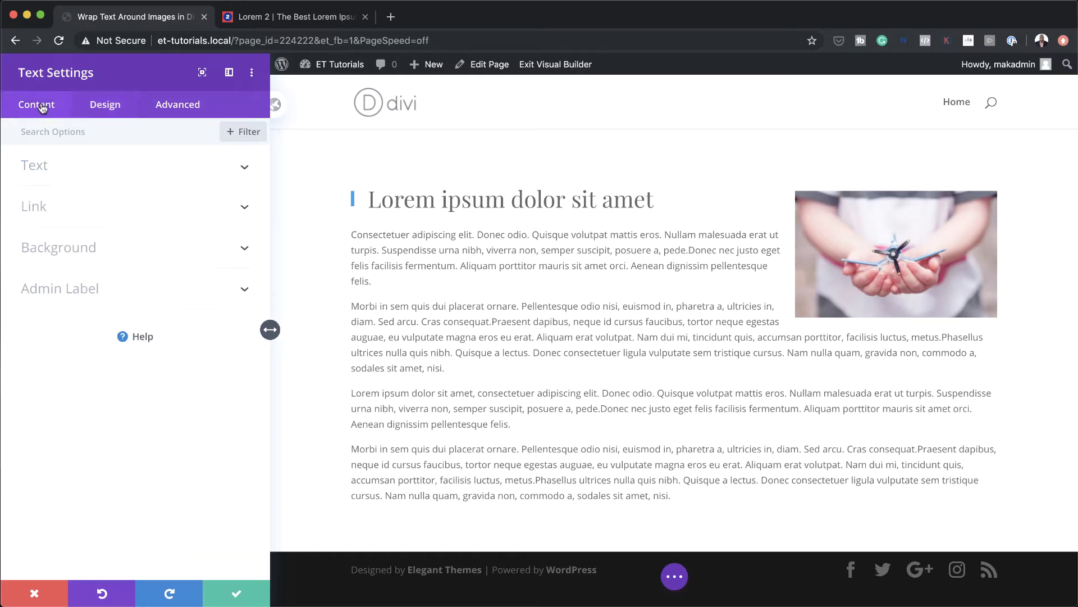
pyautogui.click(70, 174)
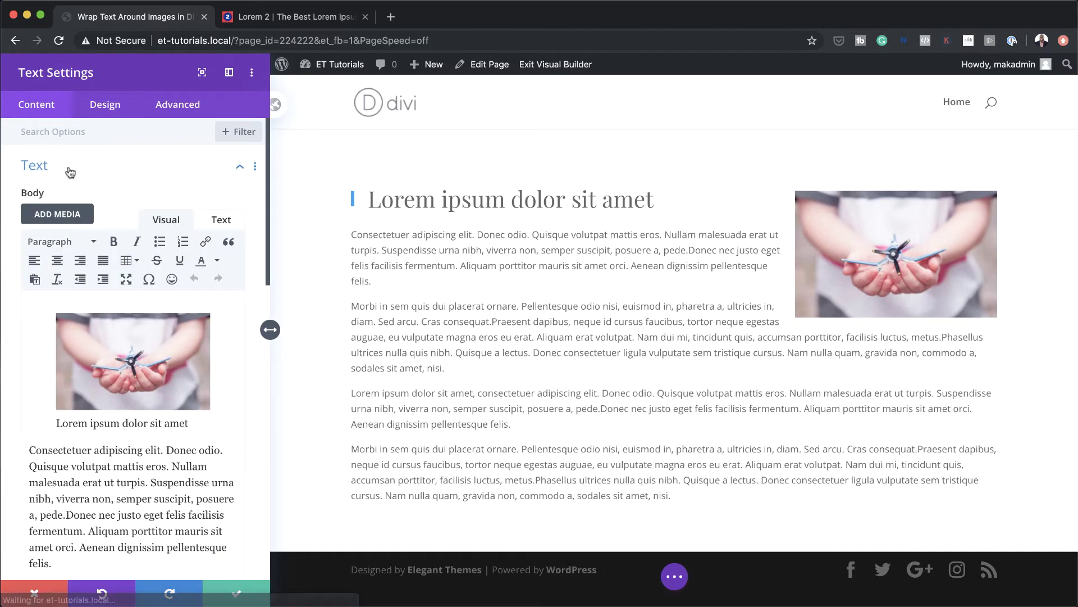
pyautogui.click(227, 219)
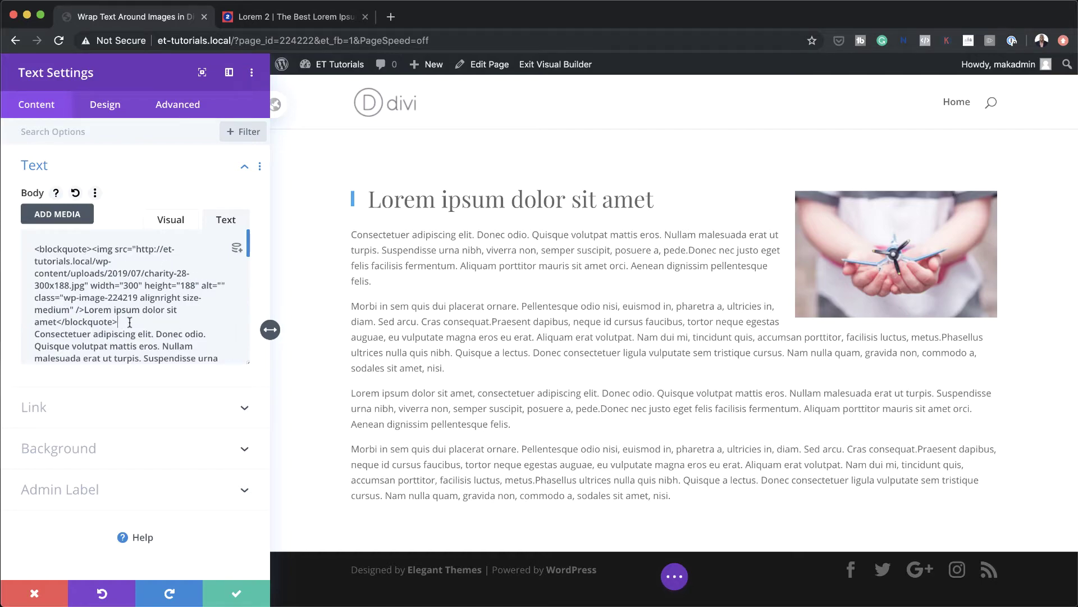
pyautogui.press('Return')
pyautogui.press('Return')
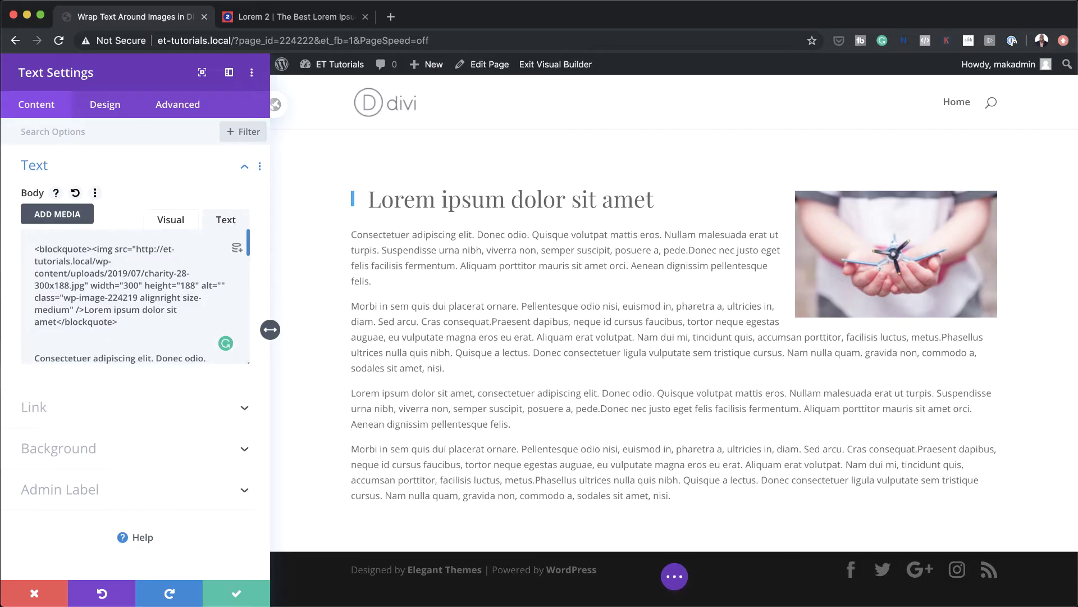
pyautogui.press('Return')
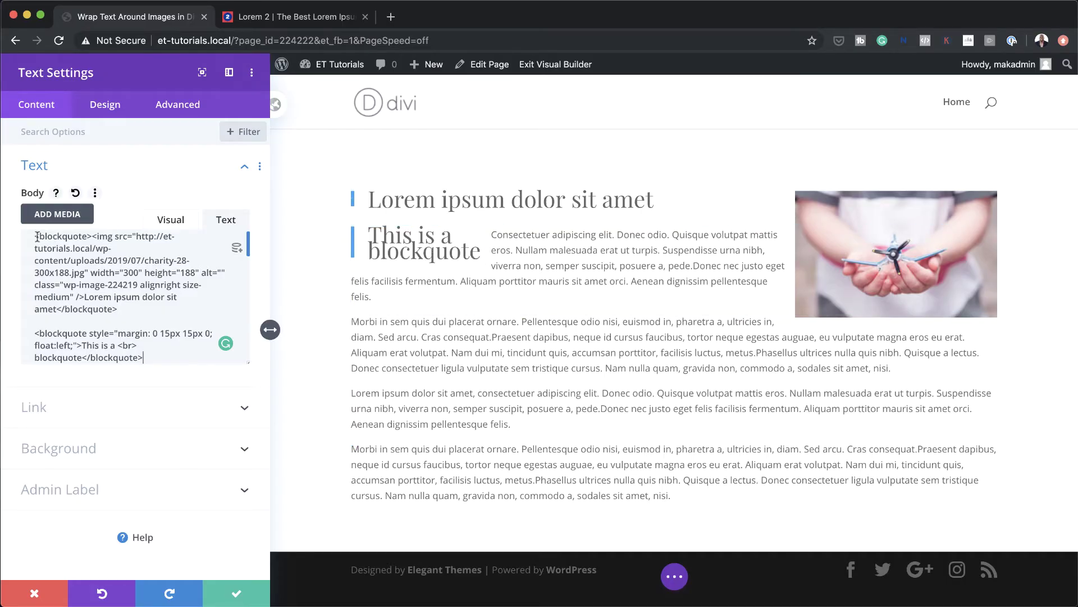
pyautogui.moveTo(118, 309); pyautogui.dragTo(39, 239)
pyautogui.press('BackSpace')
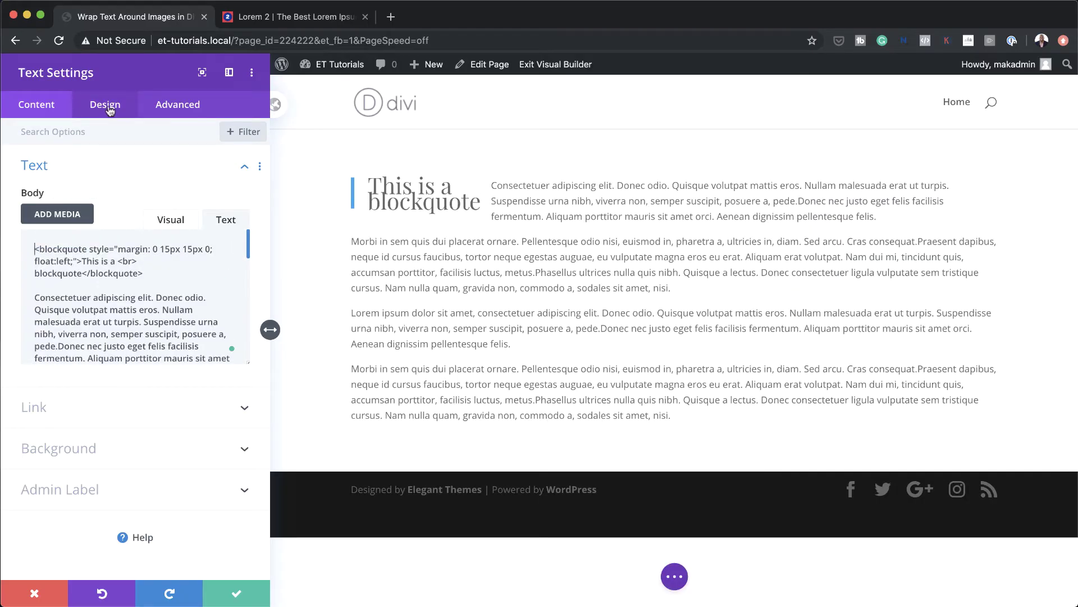
# Step: Set the Blockquote Line Height to 1.1em under Design > Text
pyautogui.click(108, 107)
pyautogui.click(93, 174)
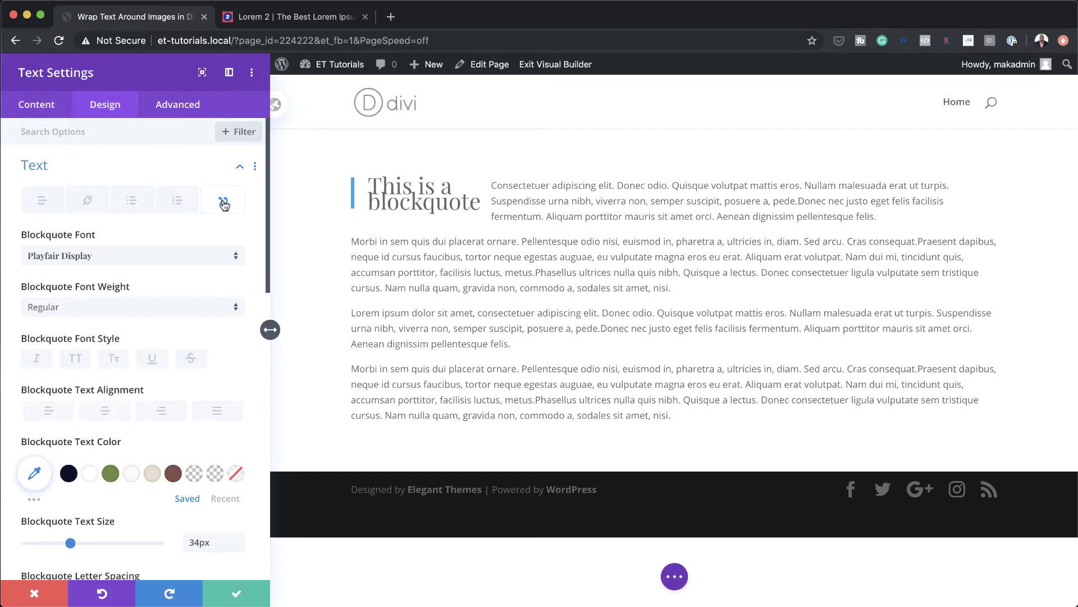
pyautogui.scroll(-1, 121, 426)
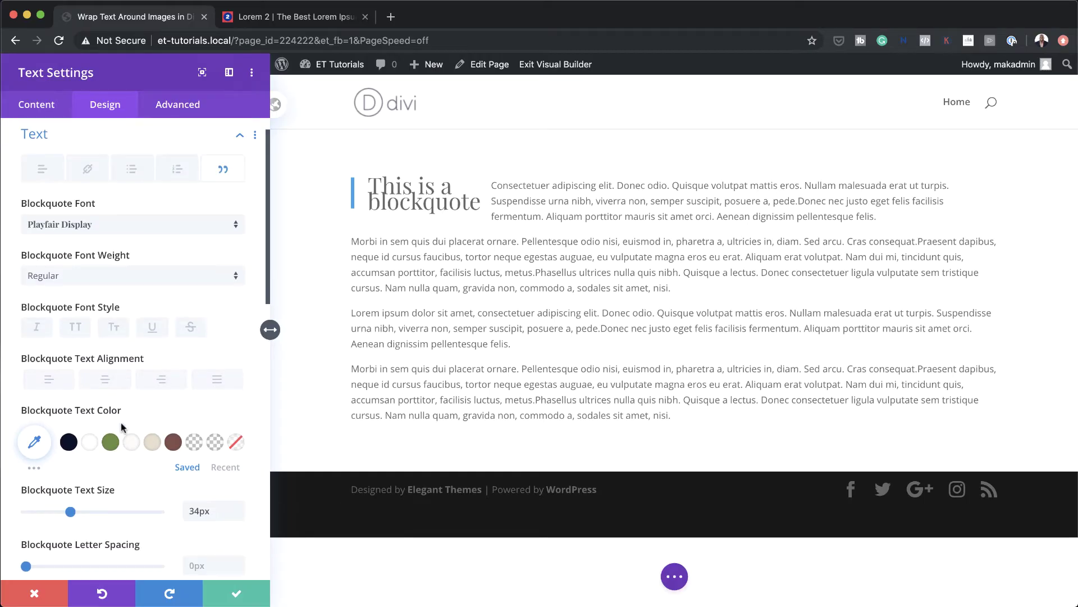
pyautogui.scroll(-4, 120, 422)
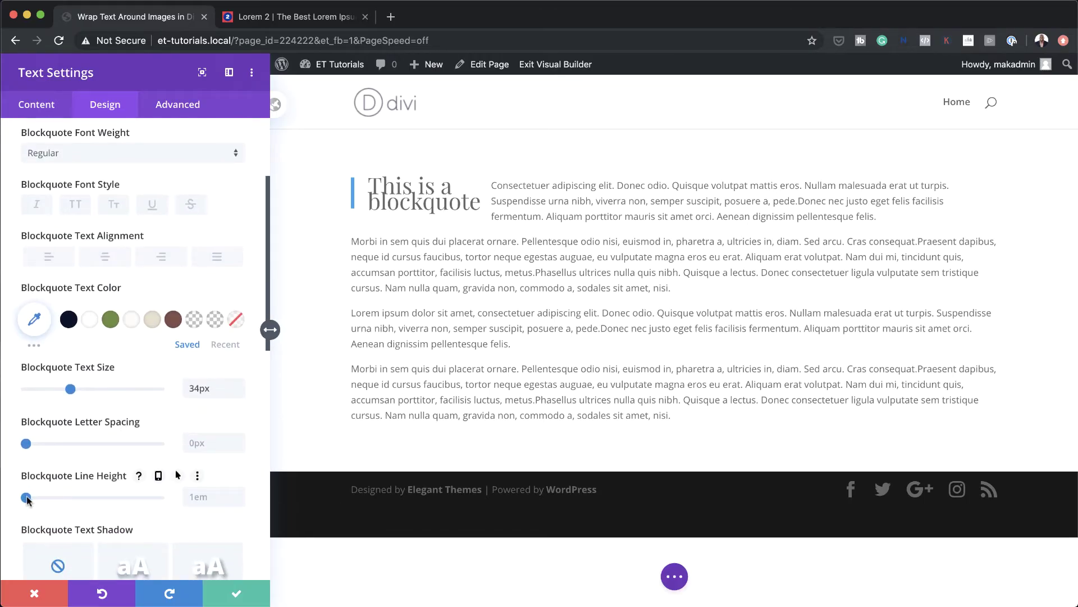
pyautogui.moveTo(27, 497); pyautogui.dragTo(33, 498)
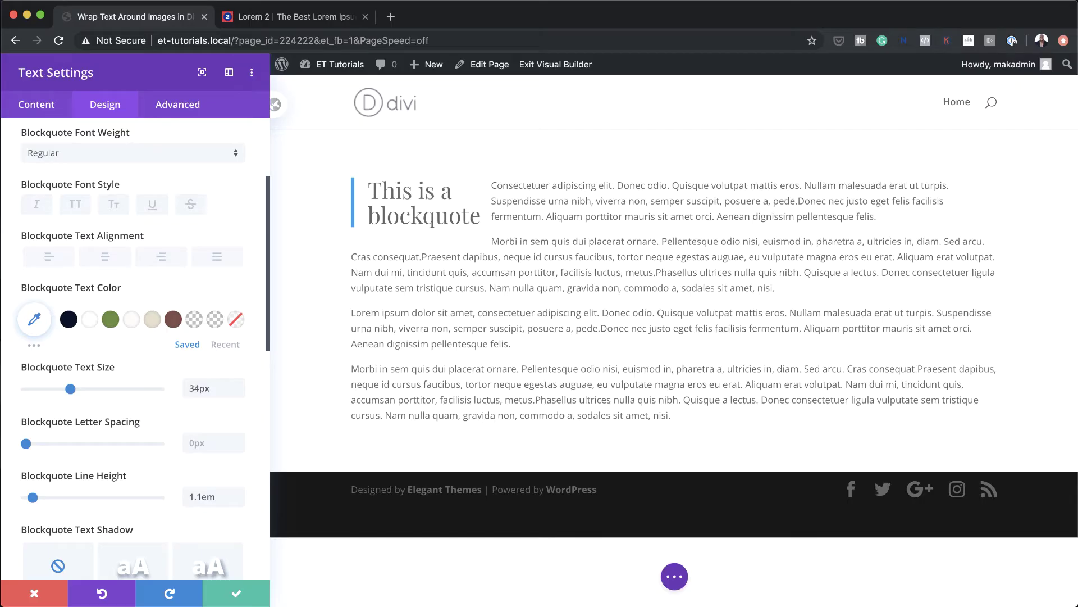
# Step: Save the text module and insert a new regular section with a one-column row
pyautogui.click(237, 594)
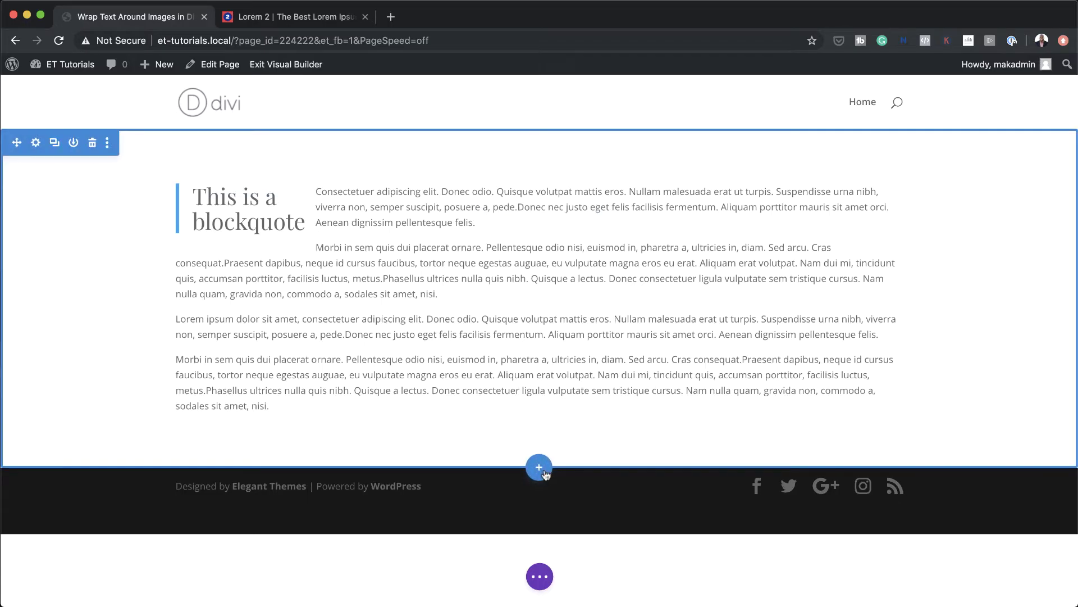
pyautogui.click(540, 469)
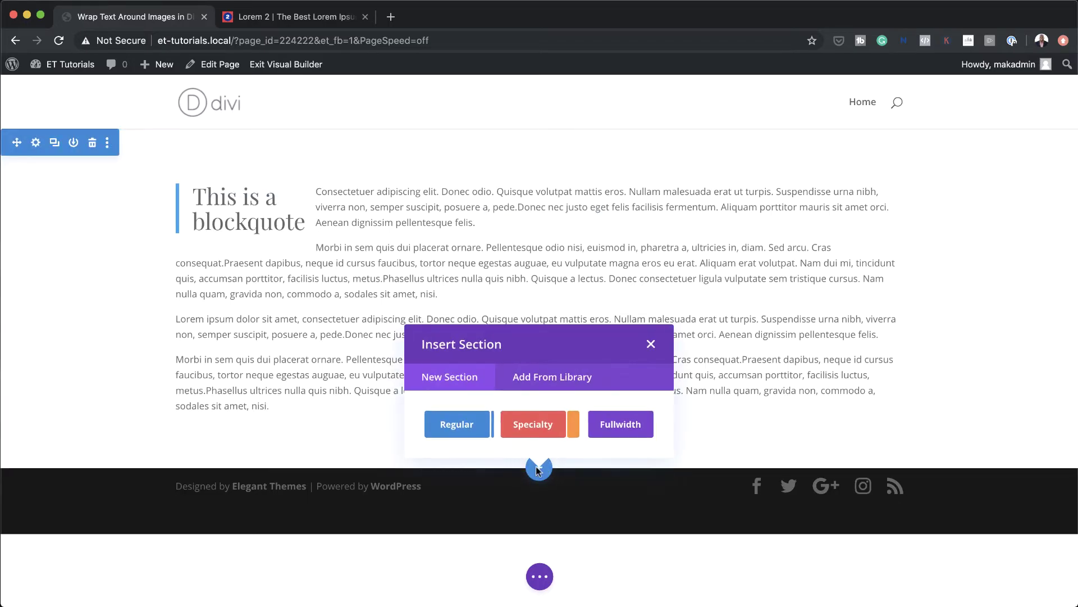
pyautogui.click(460, 432)
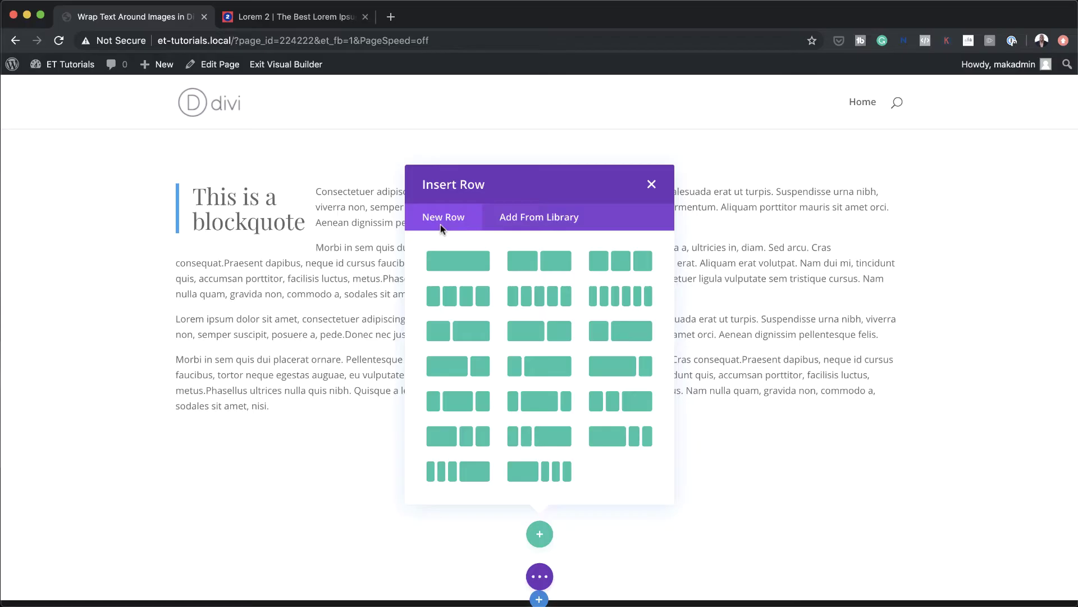
pyautogui.click(464, 260)
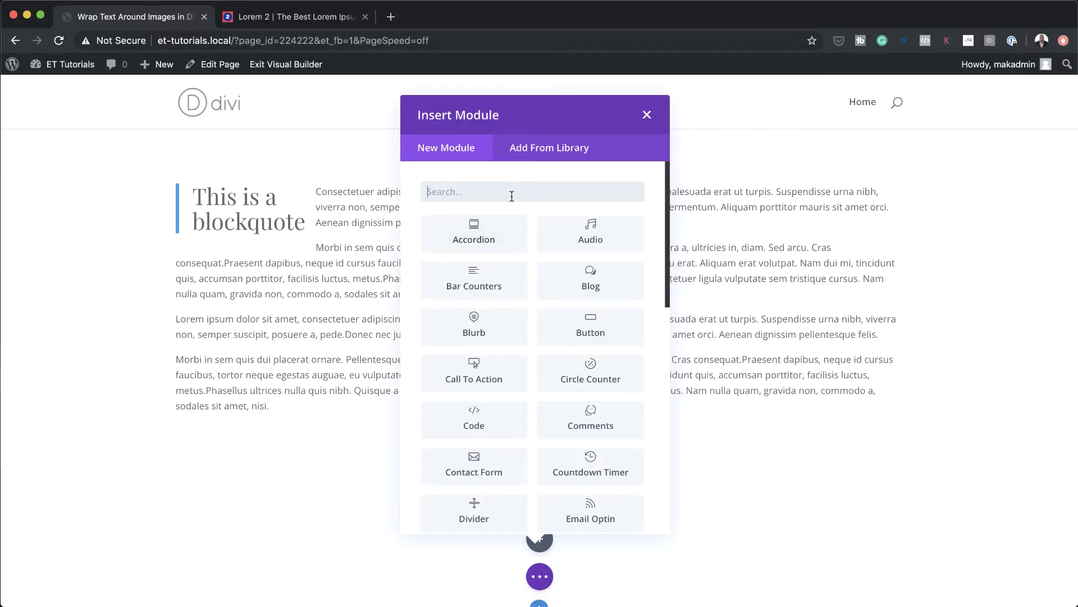
# Step: Add an Image module showing the charity-28 photo from the Media Library
pyautogui.write('image')
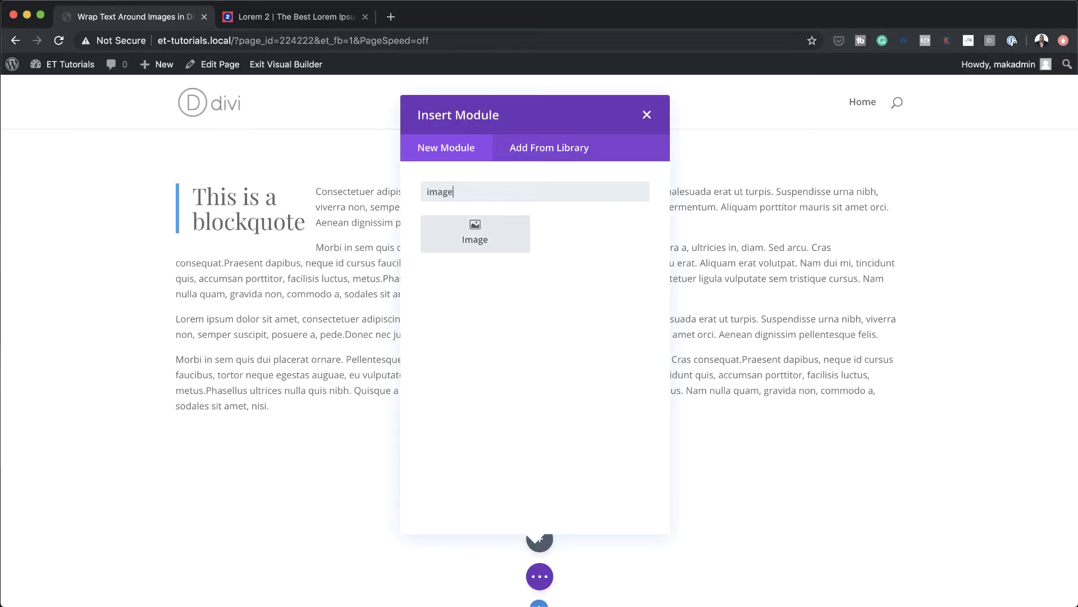
pyautogui.click(475, 233)
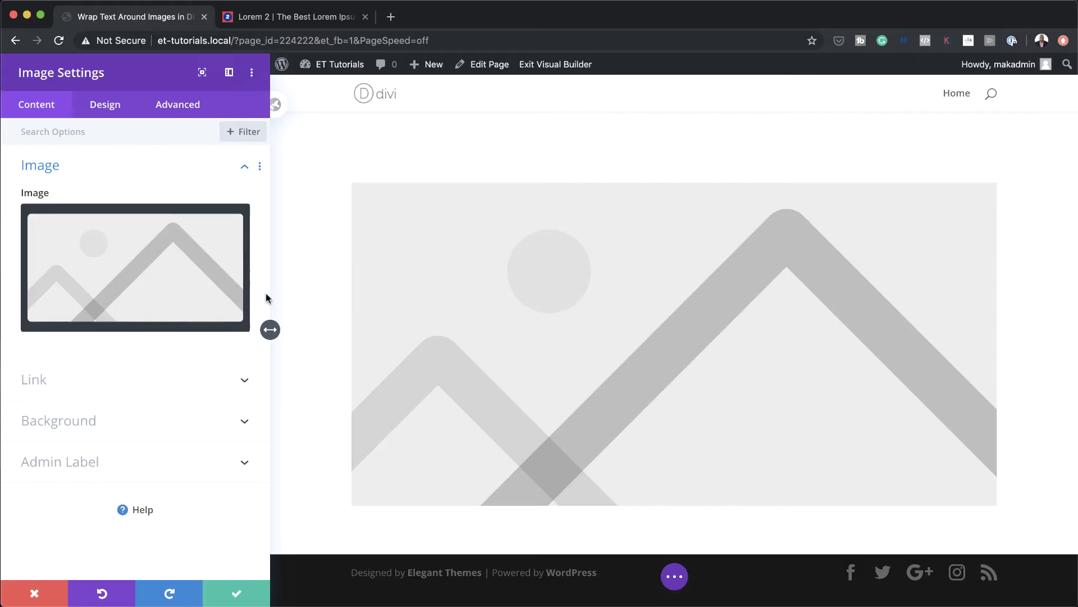
pyautogui.click(171, 283)
pyautogui.click(332, 236)
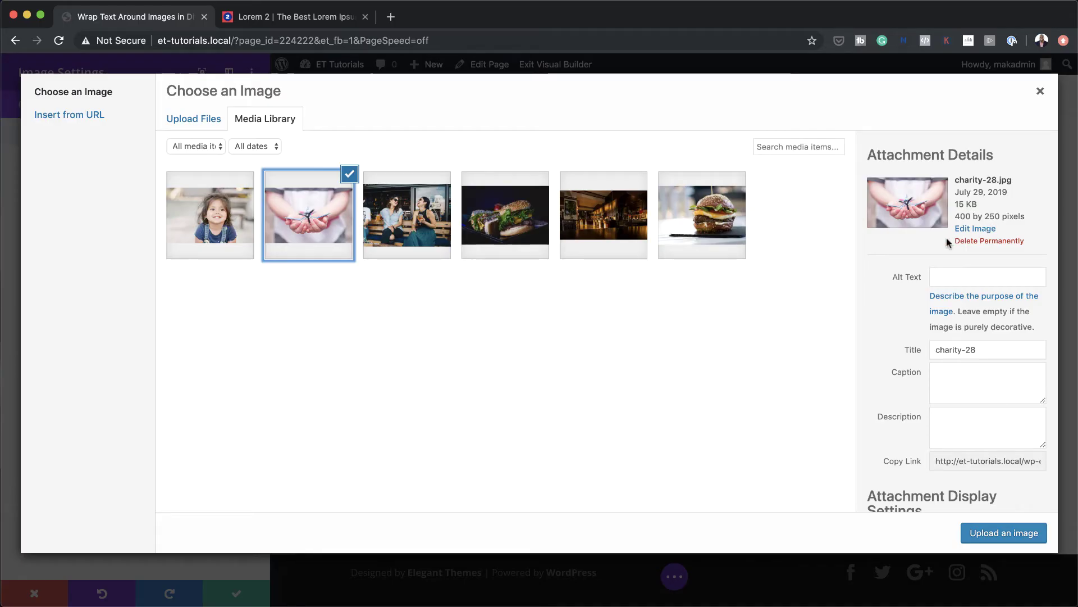
pyautogui.click(1014, 539)
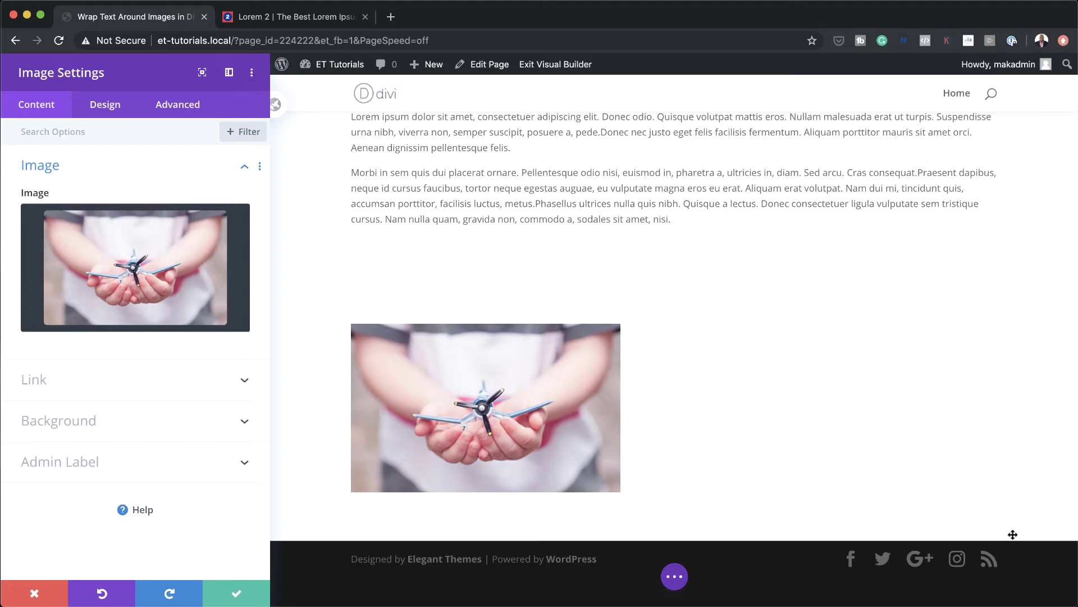
pyautogui.click(236, 594)
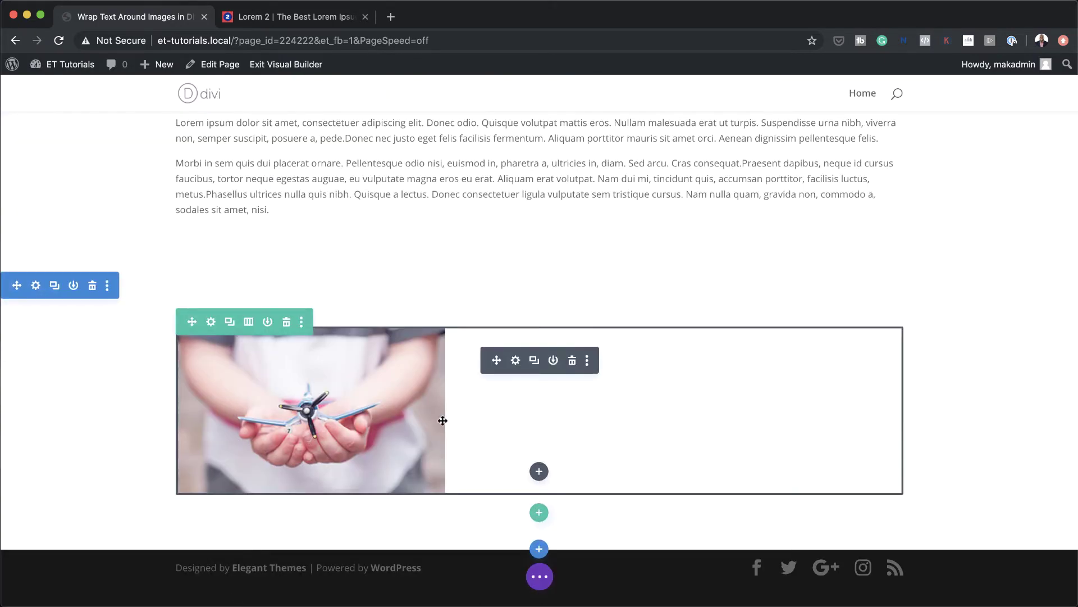
# Step: Add a Lorem ipsum Text module beneath the image in the same column
pyautogui.click(541, 472)
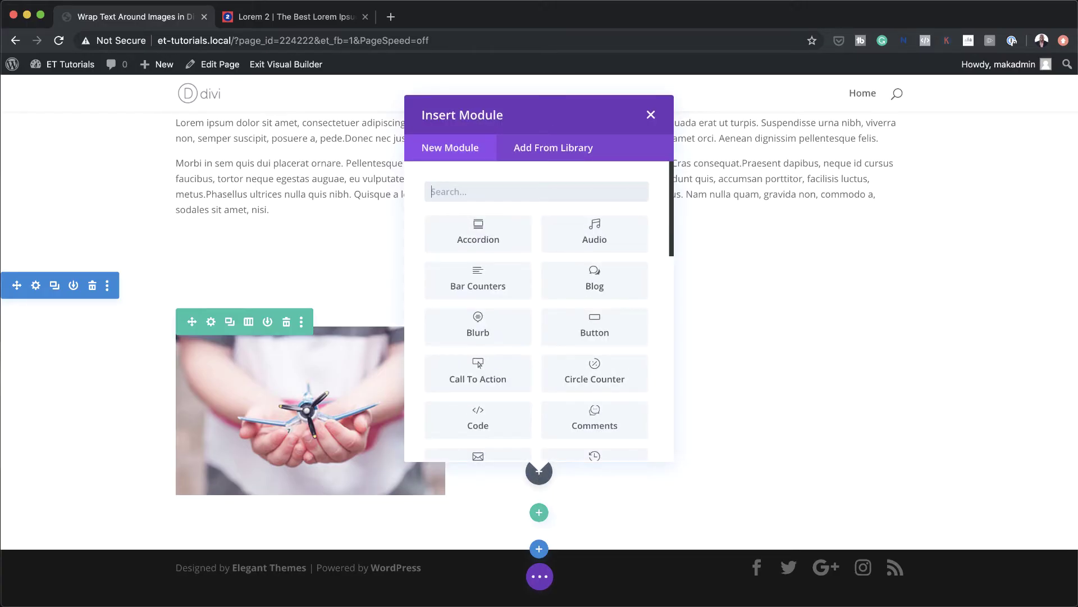
pyautogui.write('text')
pyautogui.click(480, 239)
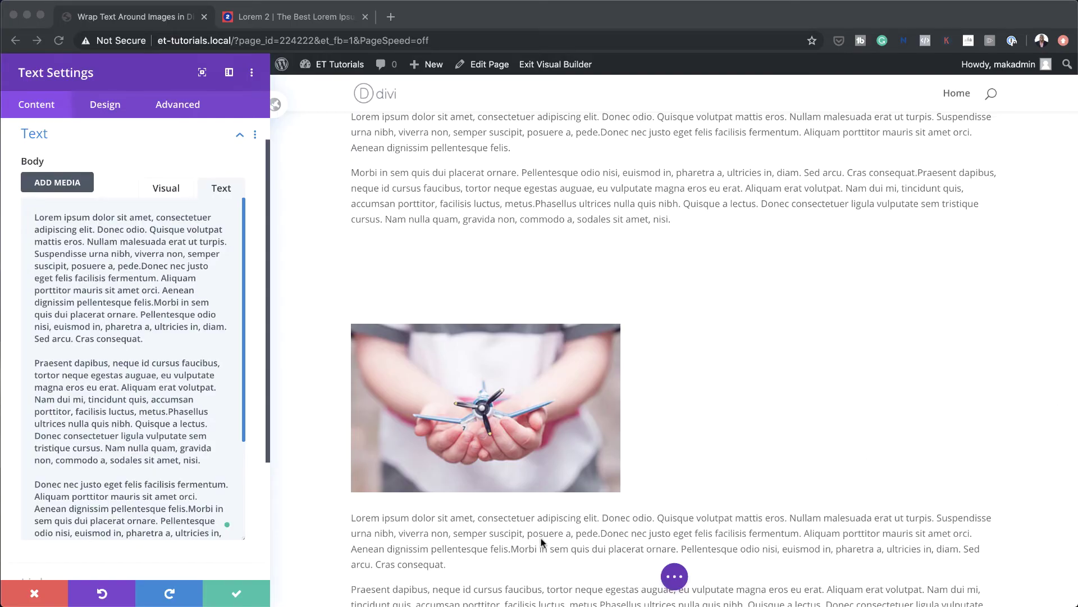
# Step: Save the text module, then set the image's Main Element custom CSS to float:left;
pyautogui.click(236, 597)
pyautogui.click(236, 598)
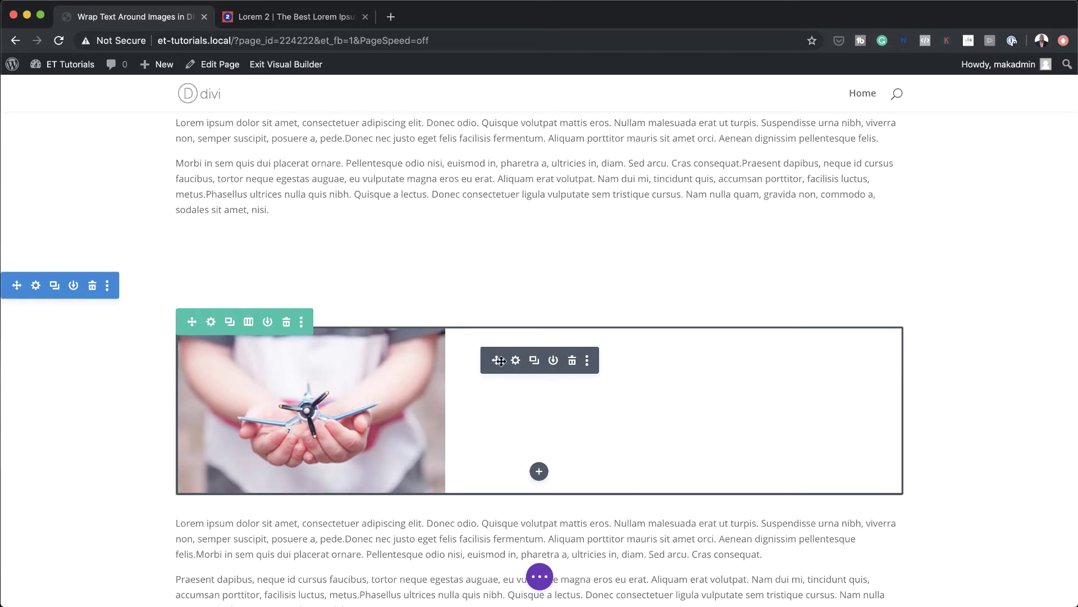
pyautogui.click(515, 361)
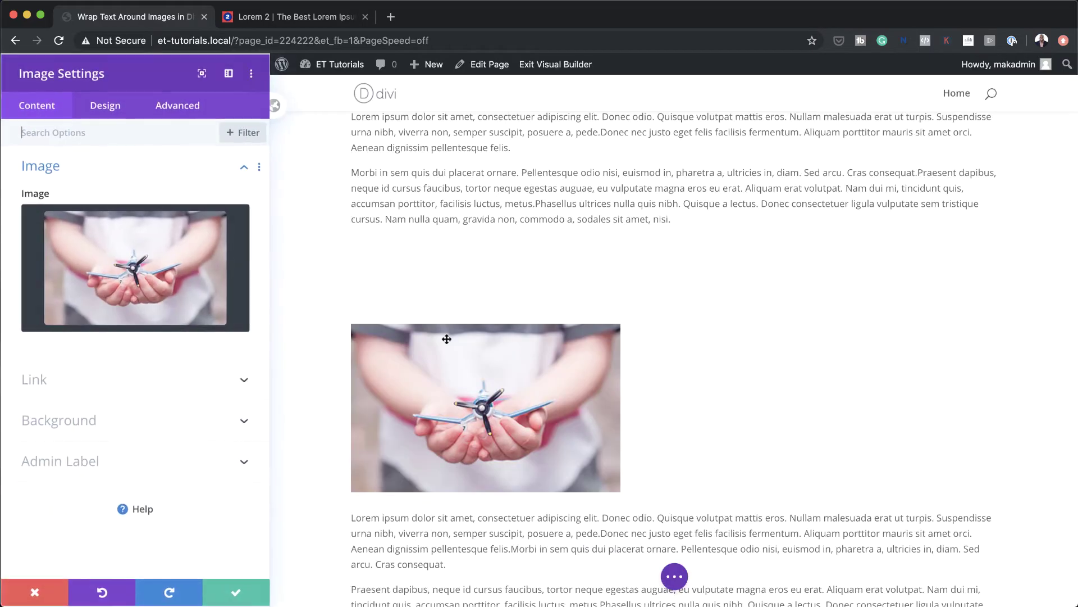
pyautogui.click(179, 105)
pyautogui.click(72, 208)
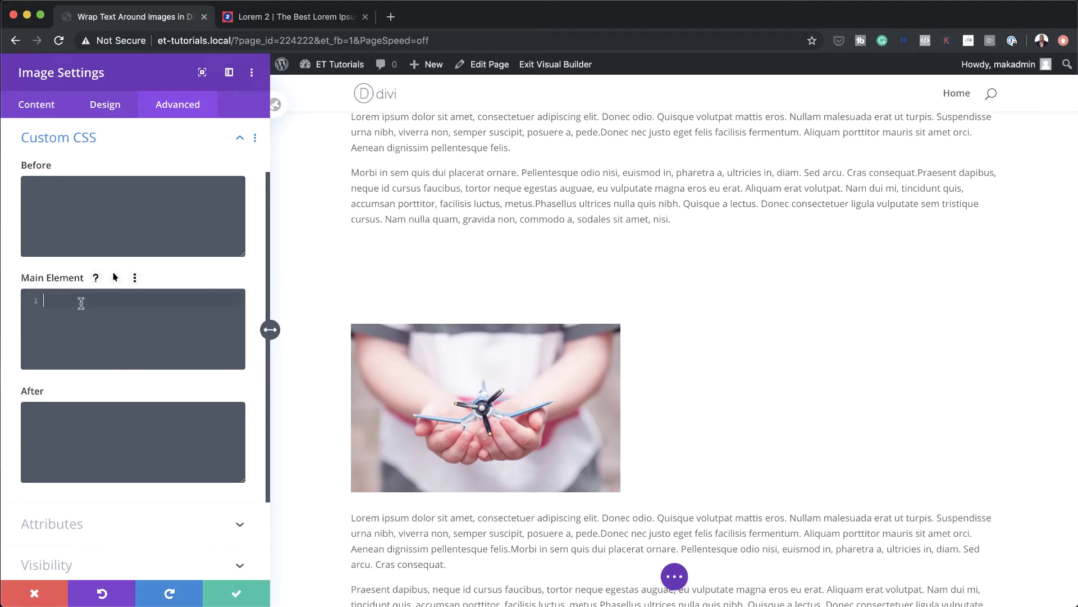
pyautogui.write('float:left;')
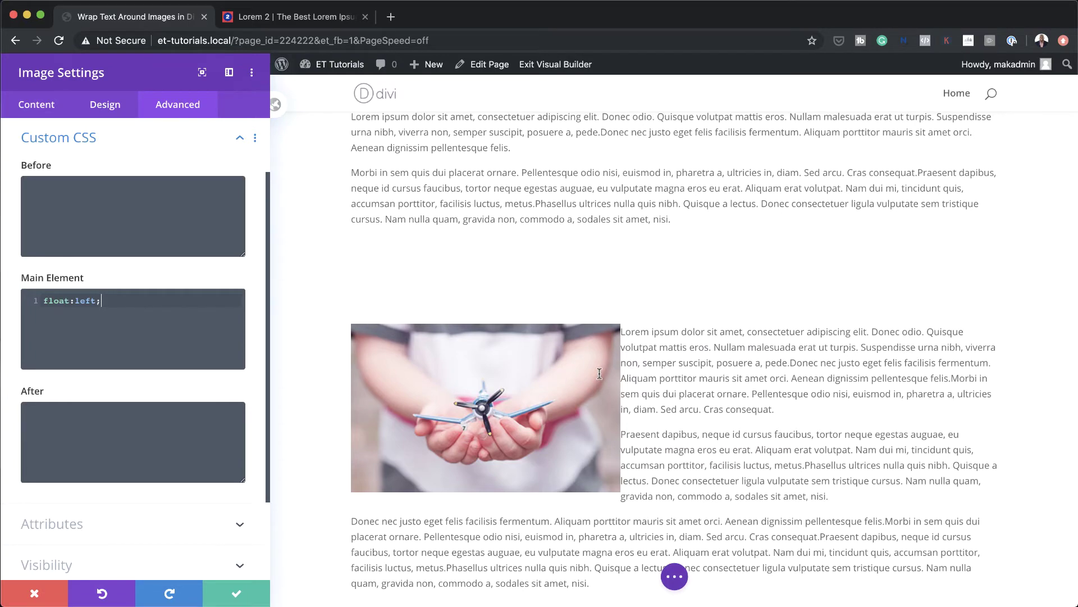
# Step: Give the image linked 2% top and bottom margins plus a 2% right margin
pyautogui.click(112, 107)
pyautogui.click(62, 243)
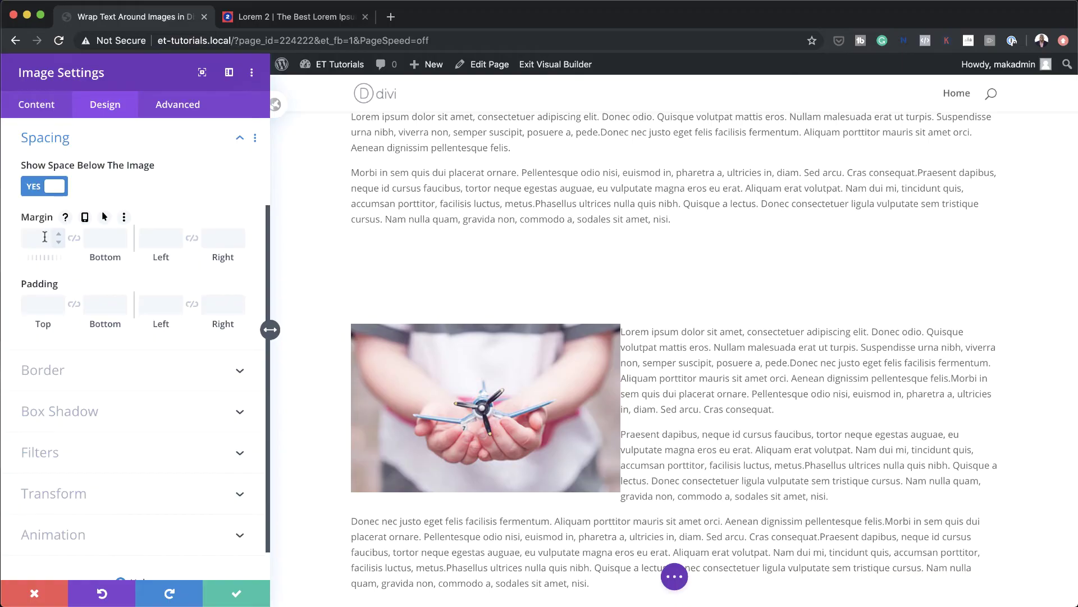
pyautogui.click(44, 238)
pyautogui.write('2%')
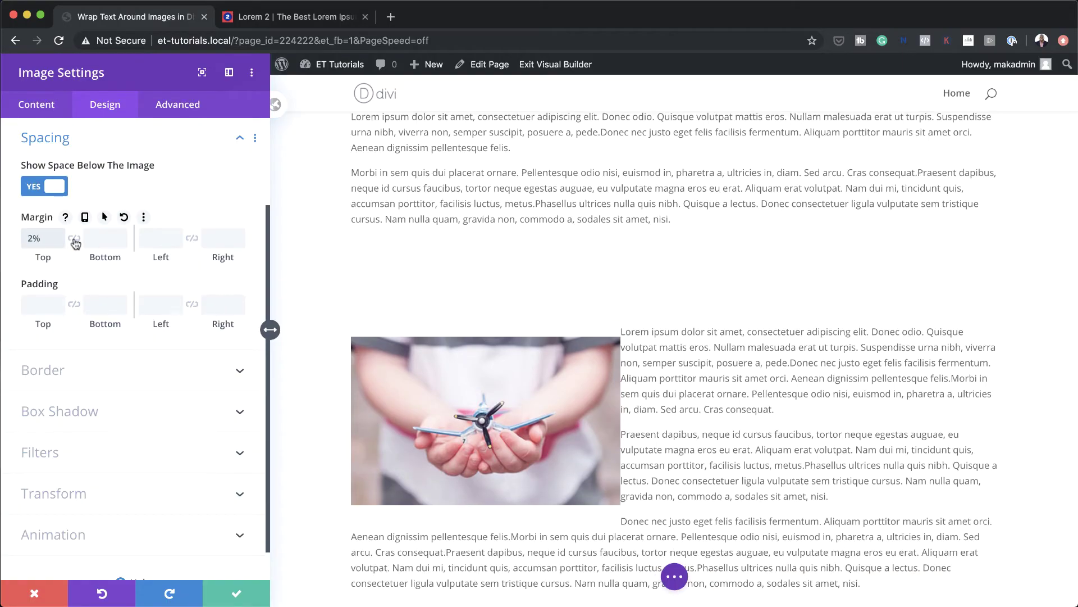
pyautogui.click(74, 239)
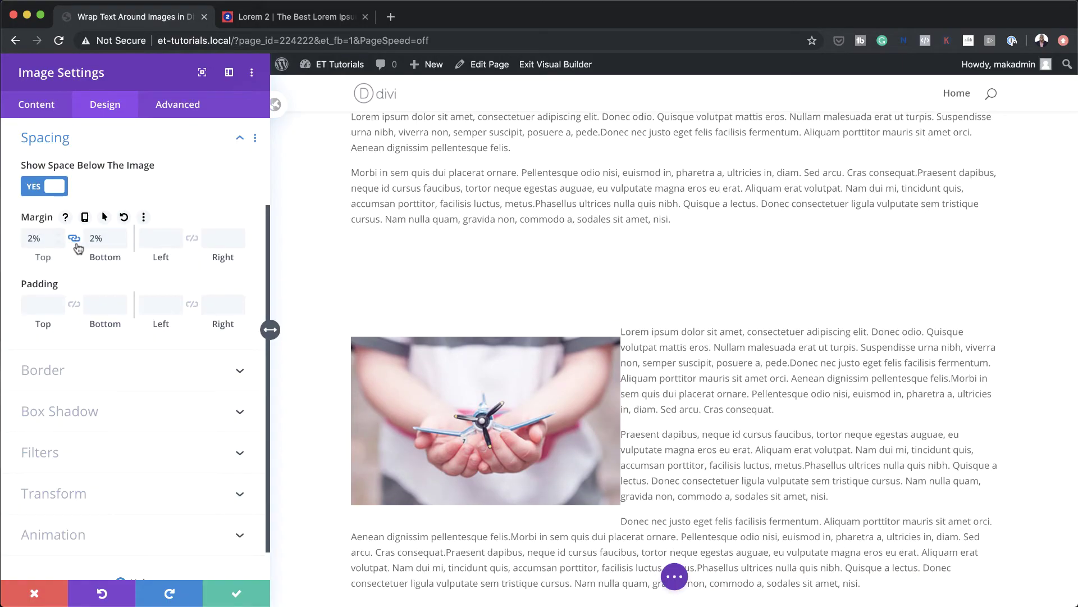
pyautogui.click(224, 240)
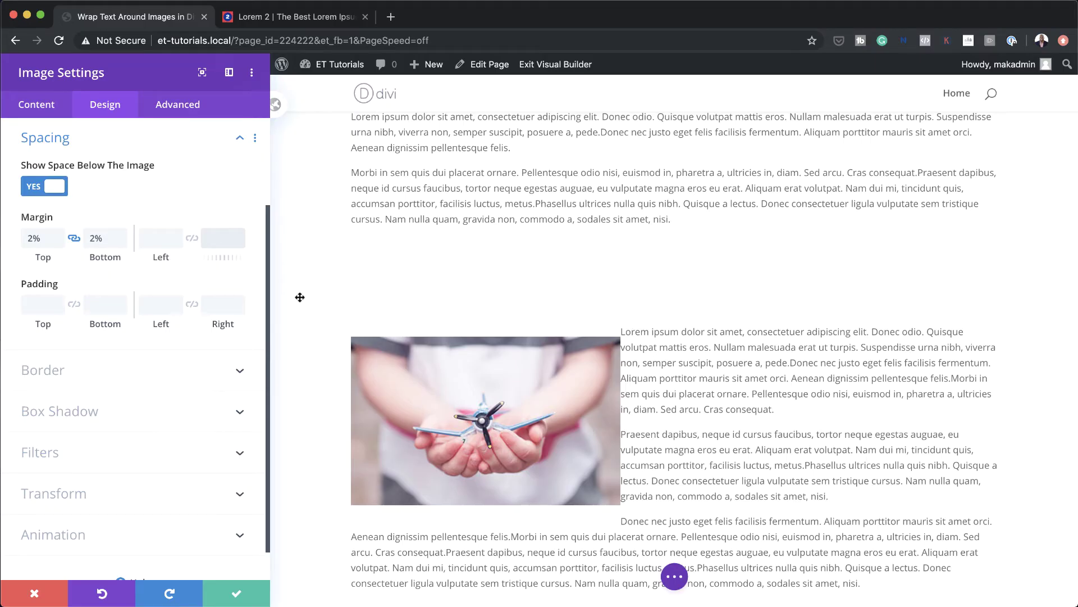
pyautogui.write('2px%')
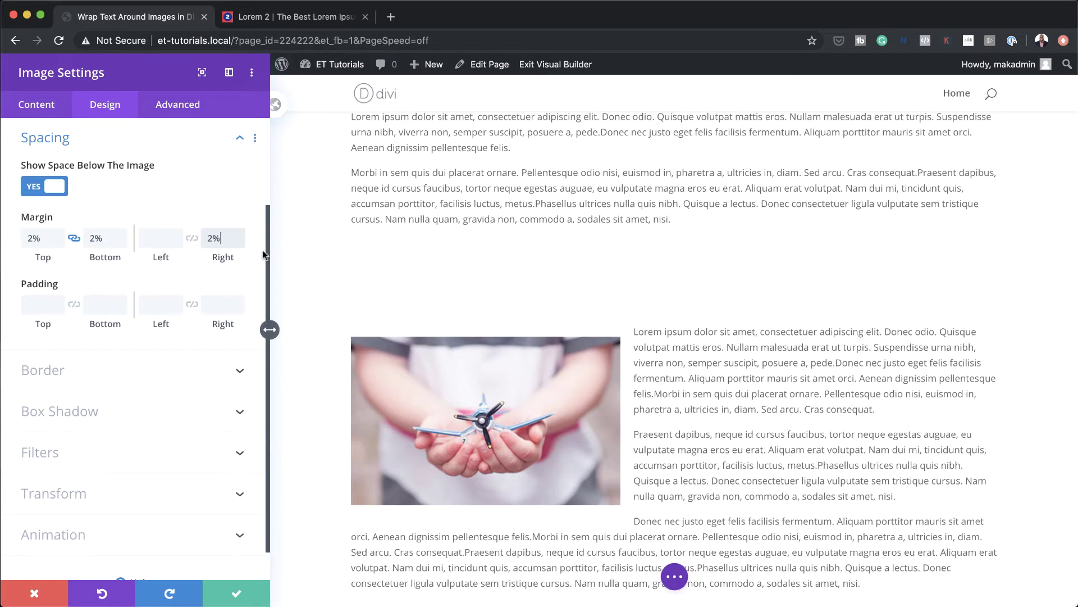
pyautogui.press('super+Tab')
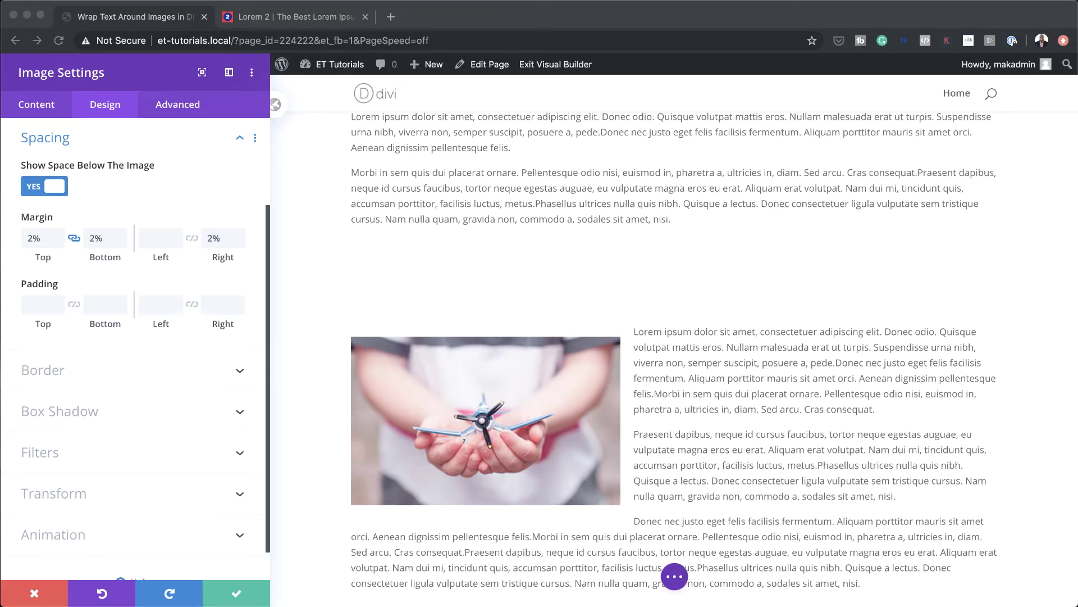
# Step: Replace the image's float:left custom CSS with float:right;
pyautogui.click(176, 105)
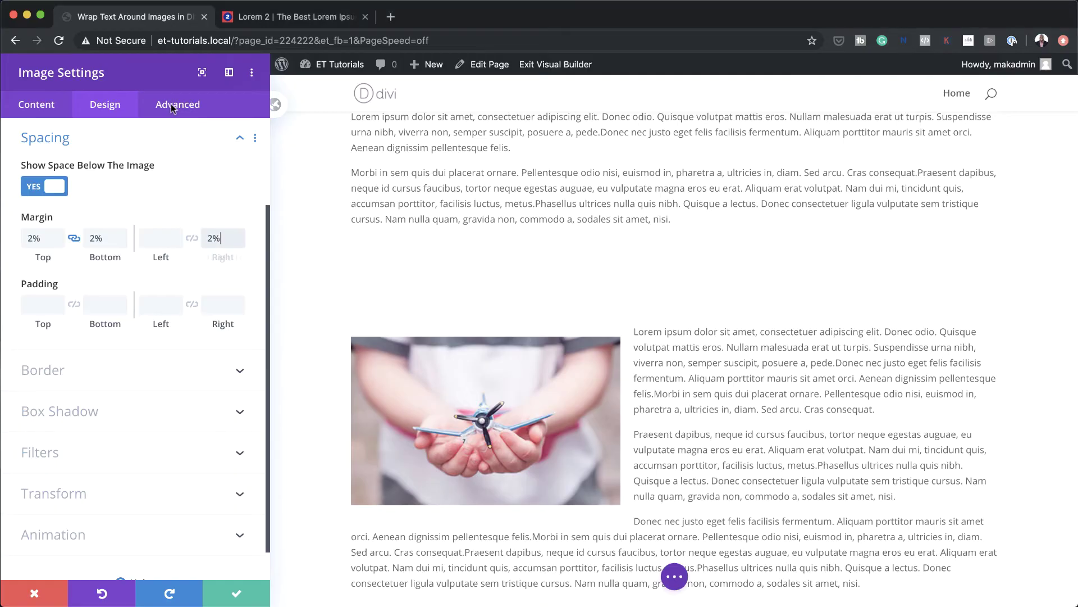
pyautogui.click(96, 207)
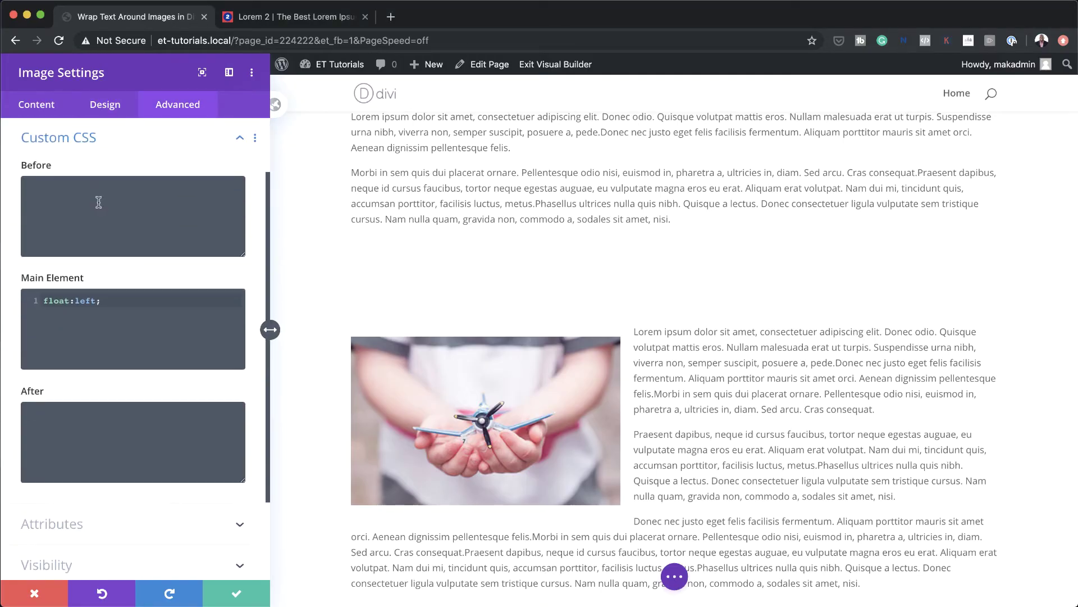
pyautogui.tripleClick(111, 302)
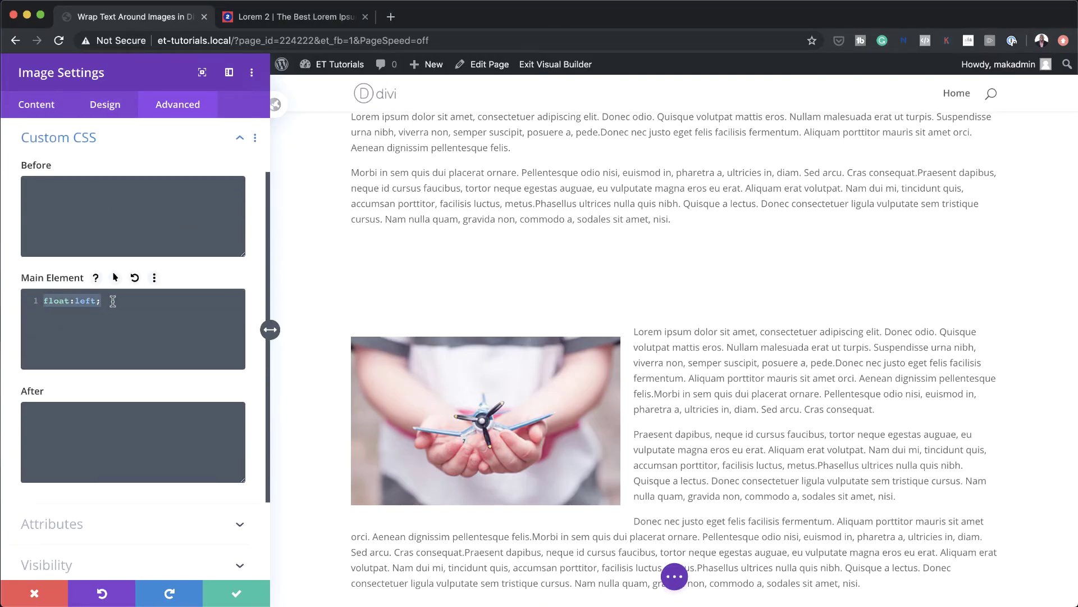
pyautogui.write('float:right;')
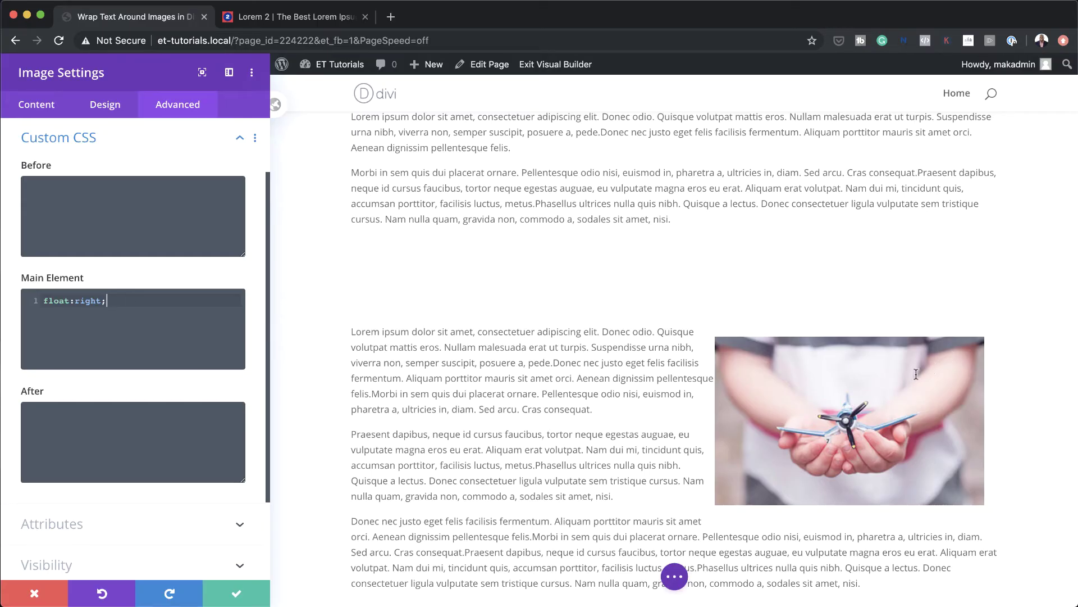
# Step: Clear the 2% right margin and set a 2% left margin instead
pyautogui.click(110, 111)
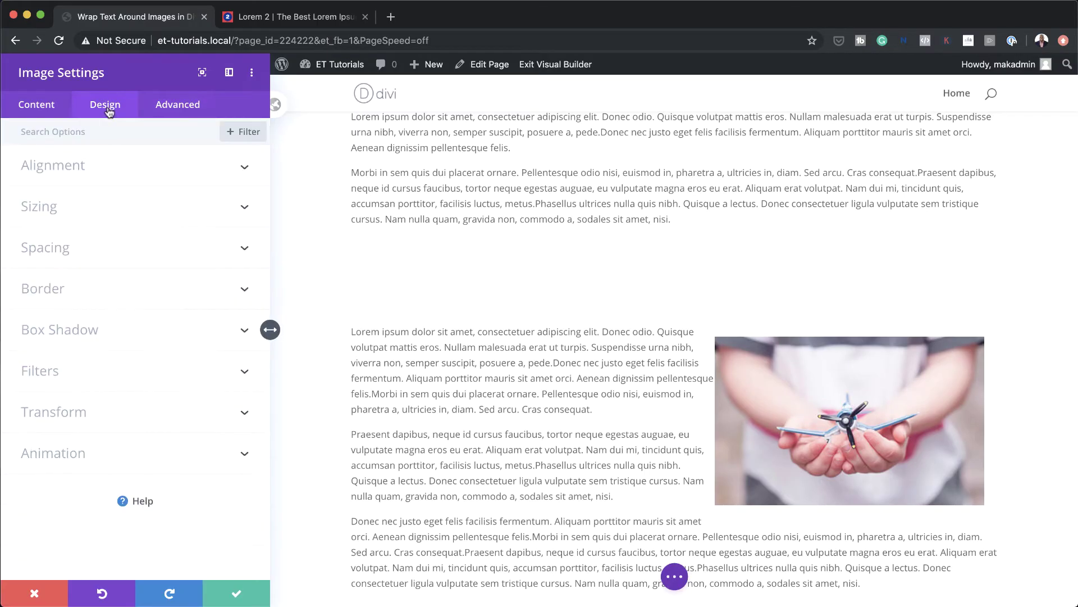
pyautogui.click(54, 250)
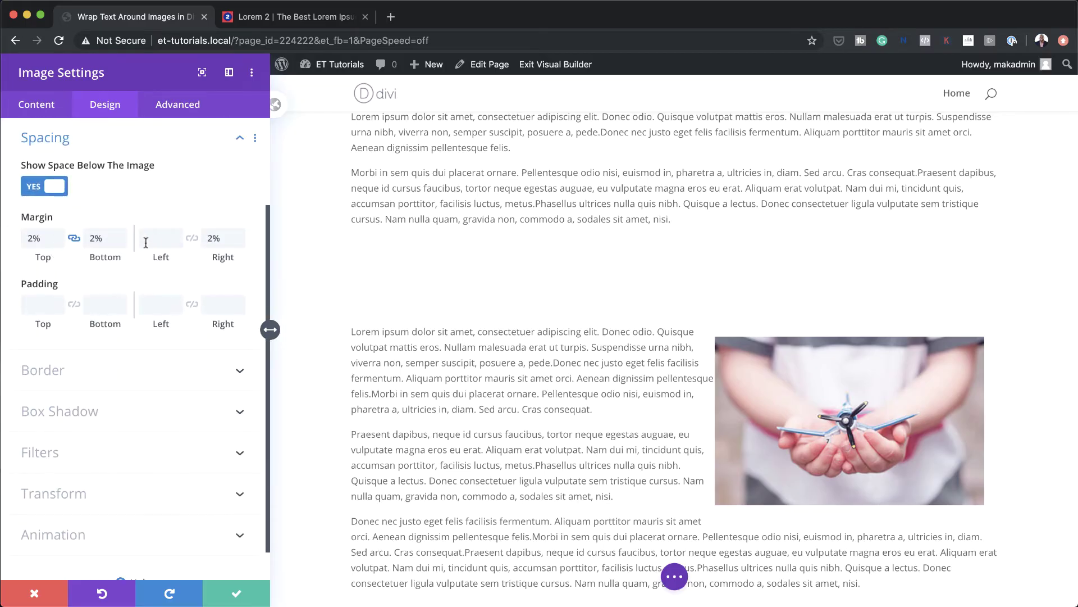
pyautogui.moveTo(222, 237); pyautogui.dragTo(199, 240)
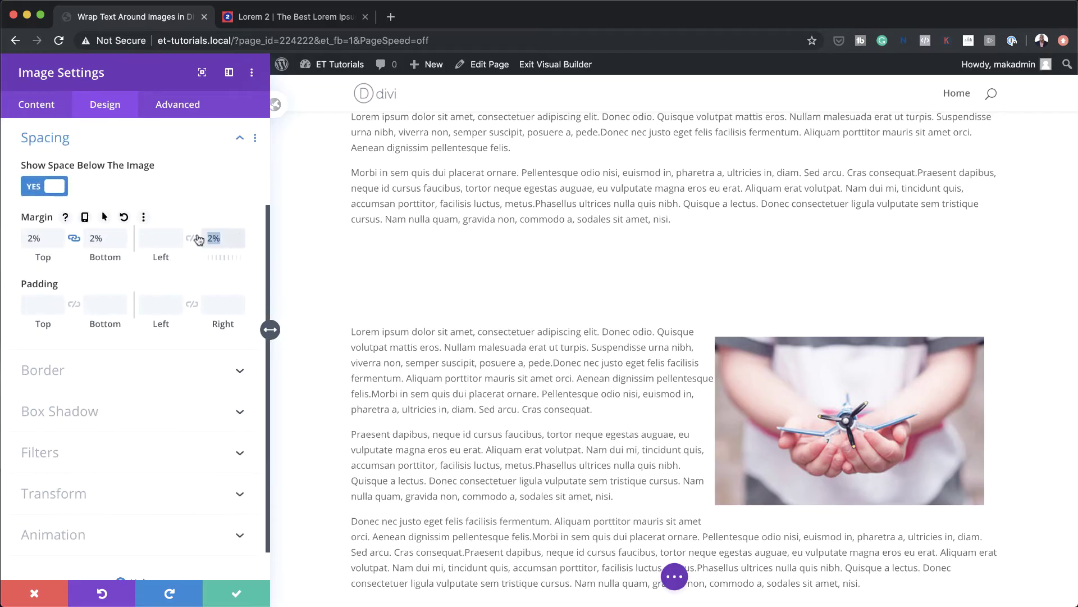
pyautogui.press('BackSpace')
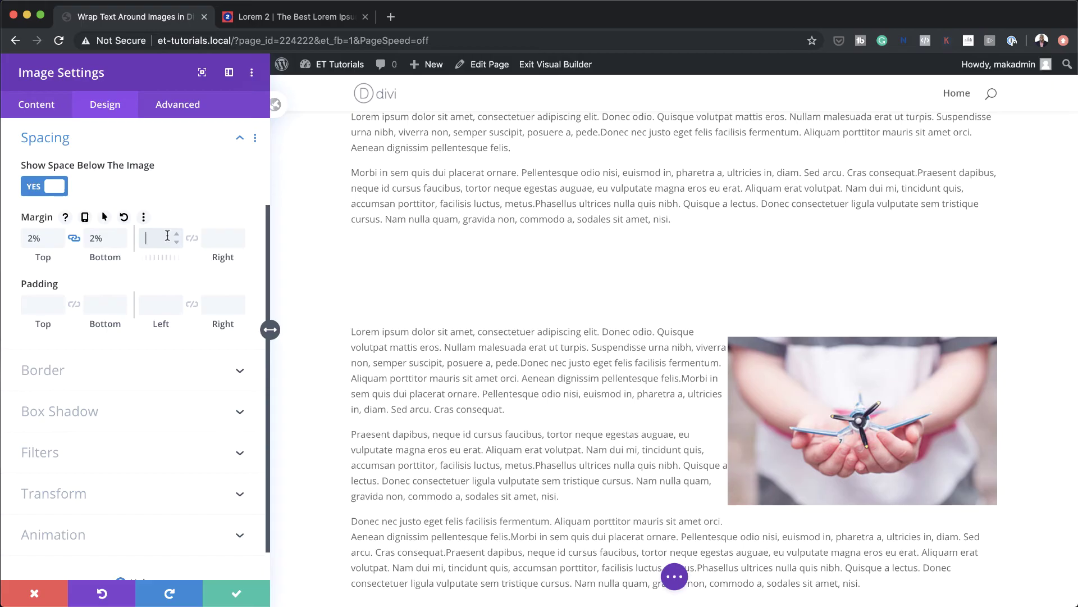
pyautogui.write('2%')
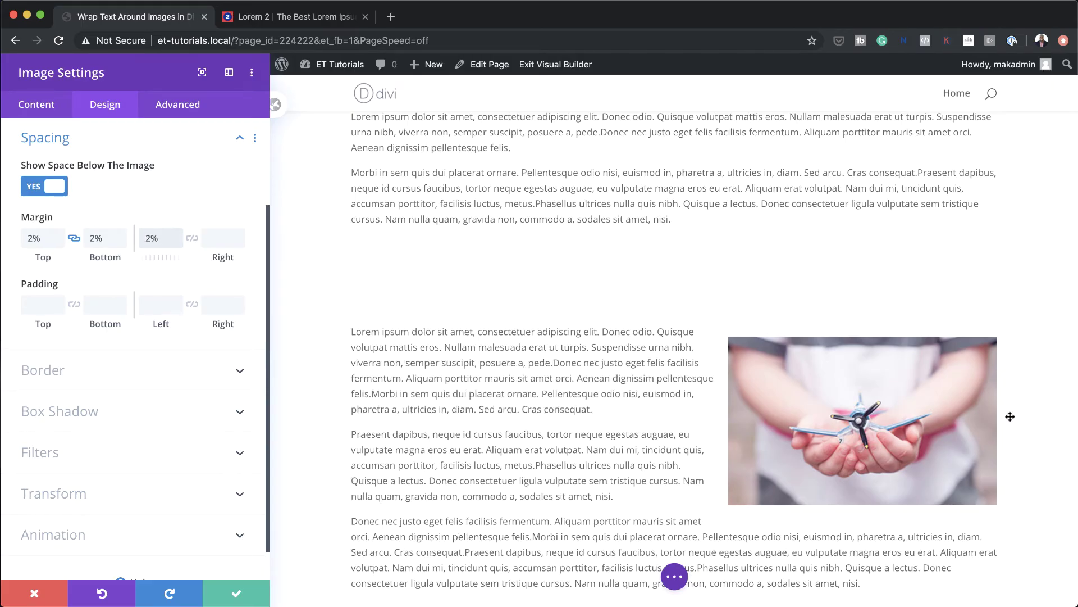
# Step: Save the image, switch the row to two equal columns, and drag the image into the right column
pyautogui.click(236, 594)
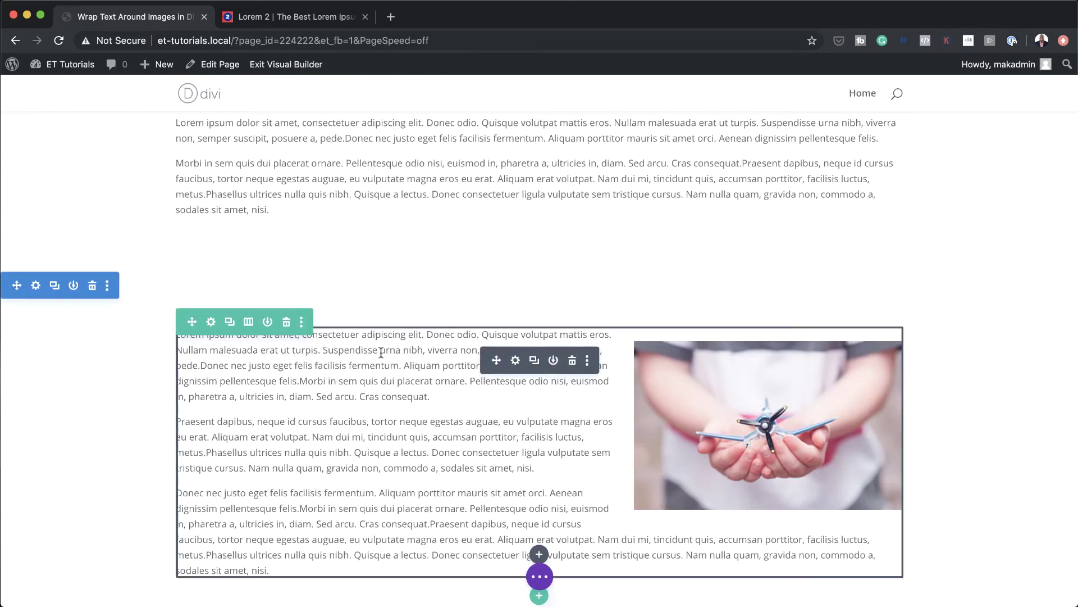
pyautogui.click(248, 322)
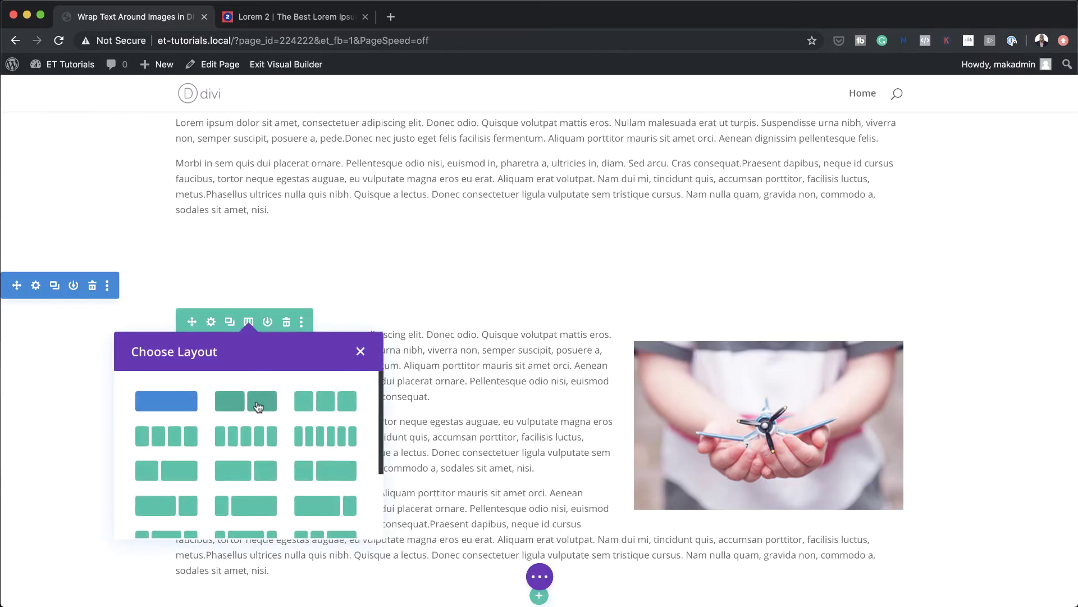
pyautogui.click(257, 400)
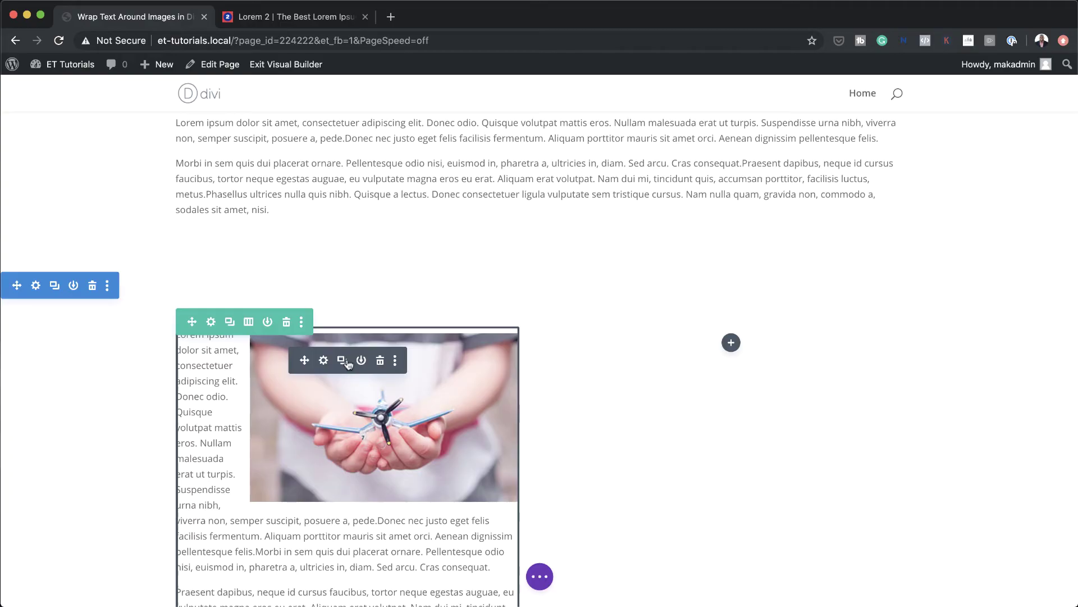
pyautogui.scroll(-1, 351, 368)
pyautogui.moveTo(307, 335); pyautogui.dragTo(708, 309)
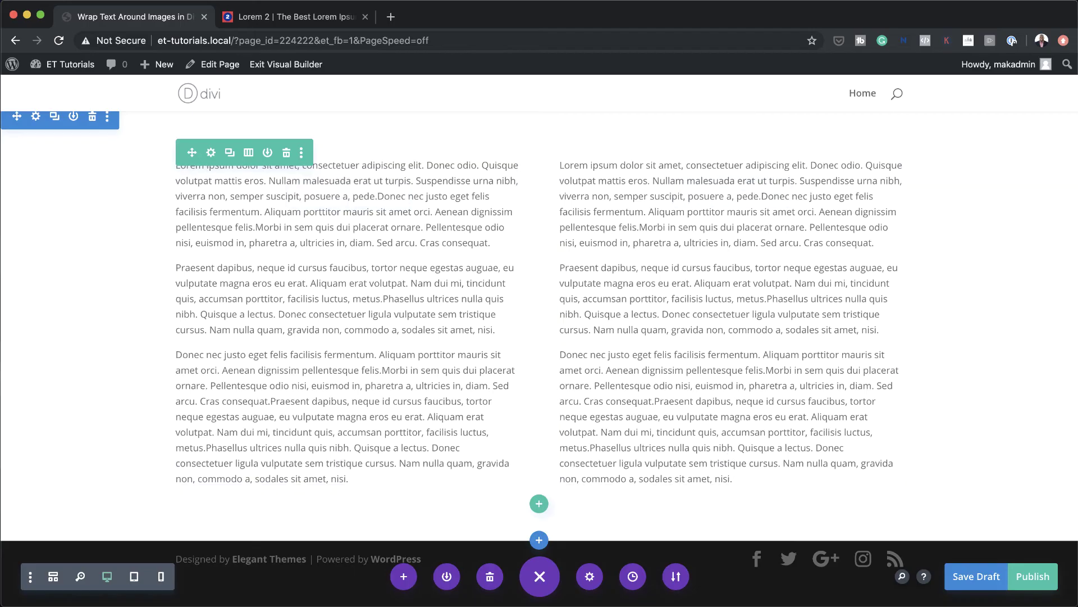
# Step: Add an Image module with the hands-and-toy-plane photo at the top of the left column
pyautogui.click(348, 464)
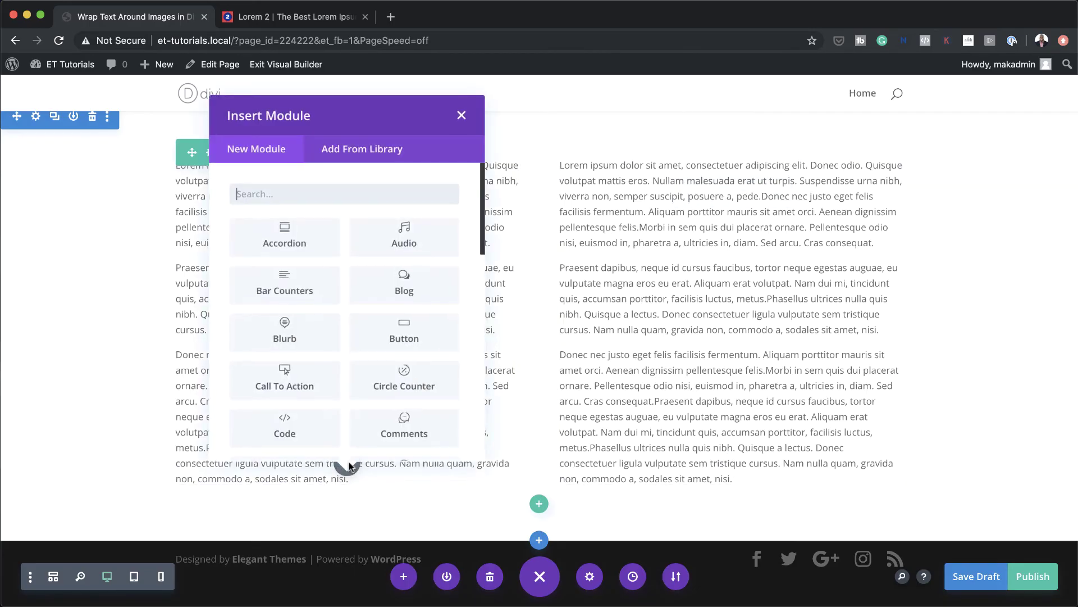
pyautogui.write('i')
pyautogui.click(286, 418)
pyautogui.click(311, 228)
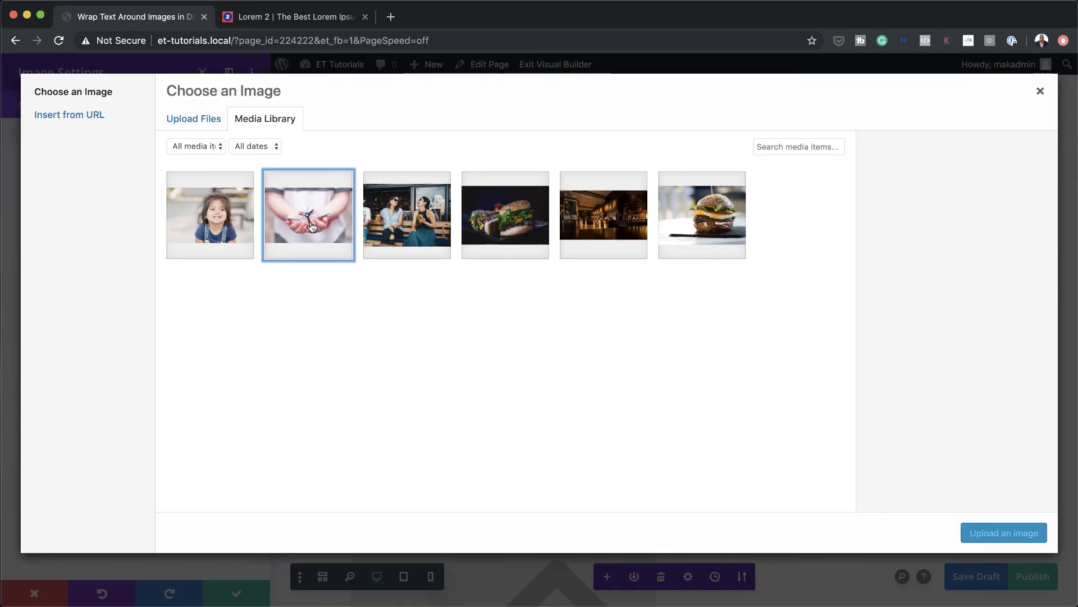
pyautogui.click(1003, 532)
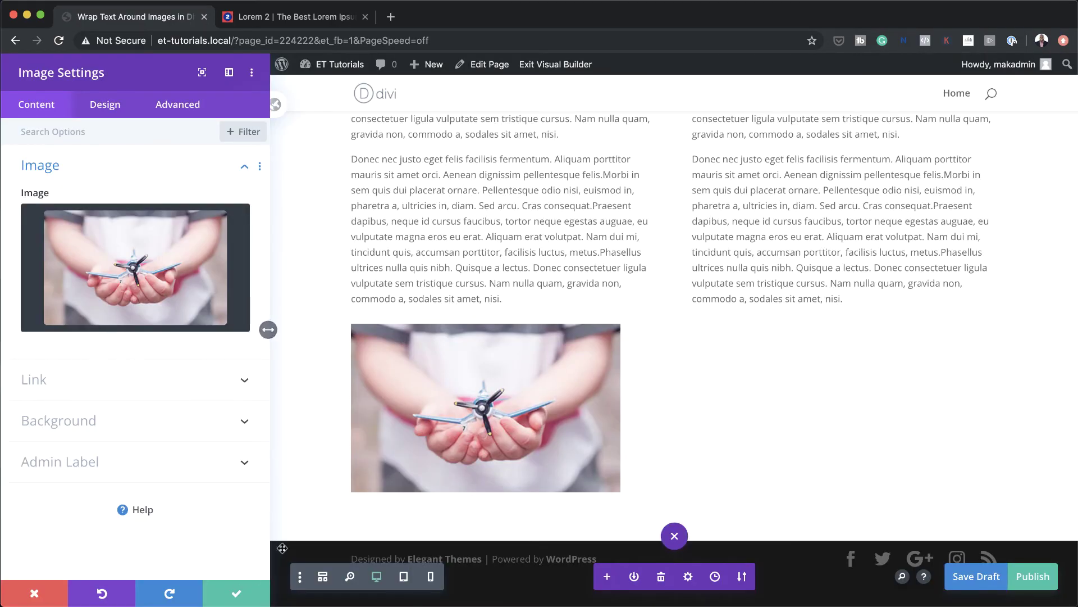
pyautogui.click(235, 592)
# Step: Open the new left-column image's module settings
pyautogui.scroll(3, 394, 434)
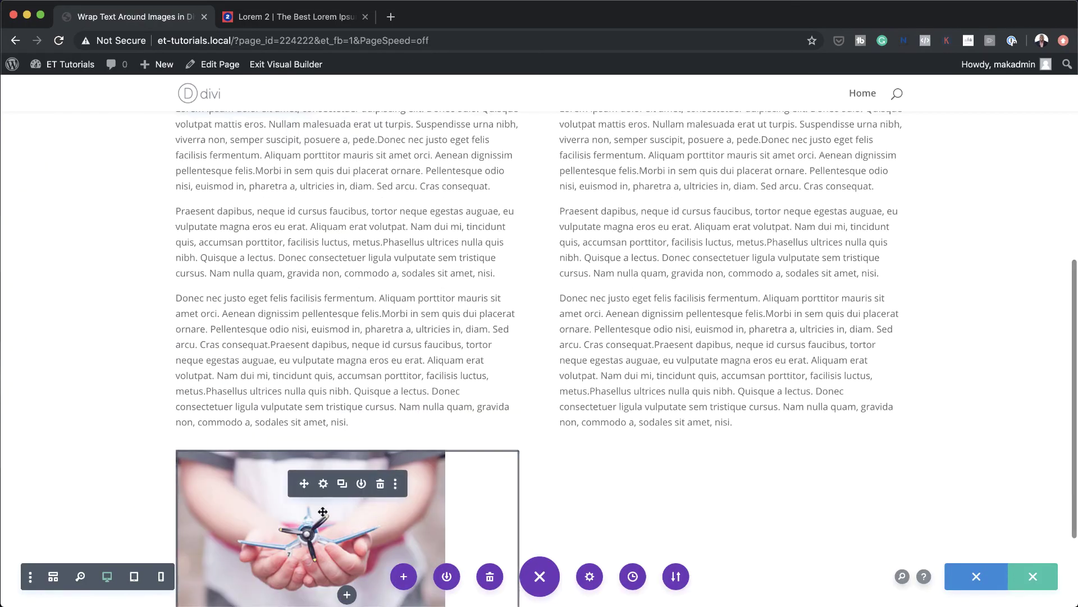
pyautogui.moveTo(351, 190)
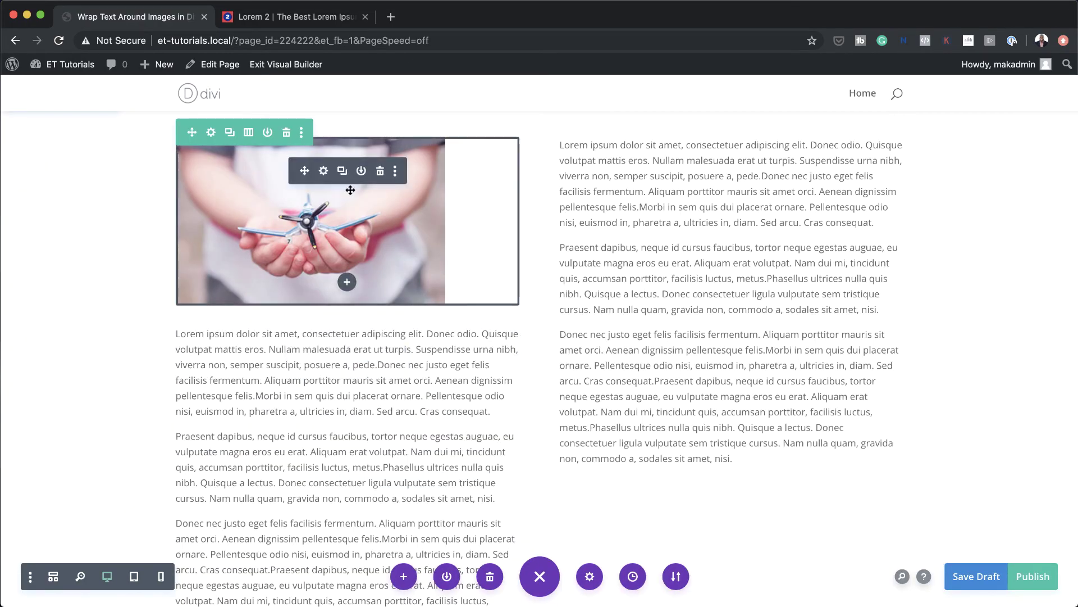
pyautogui.click(325, 173)
# Step: Enter float:left; in the image's Main Element custom CSS
pyautogui.click(177, 106)
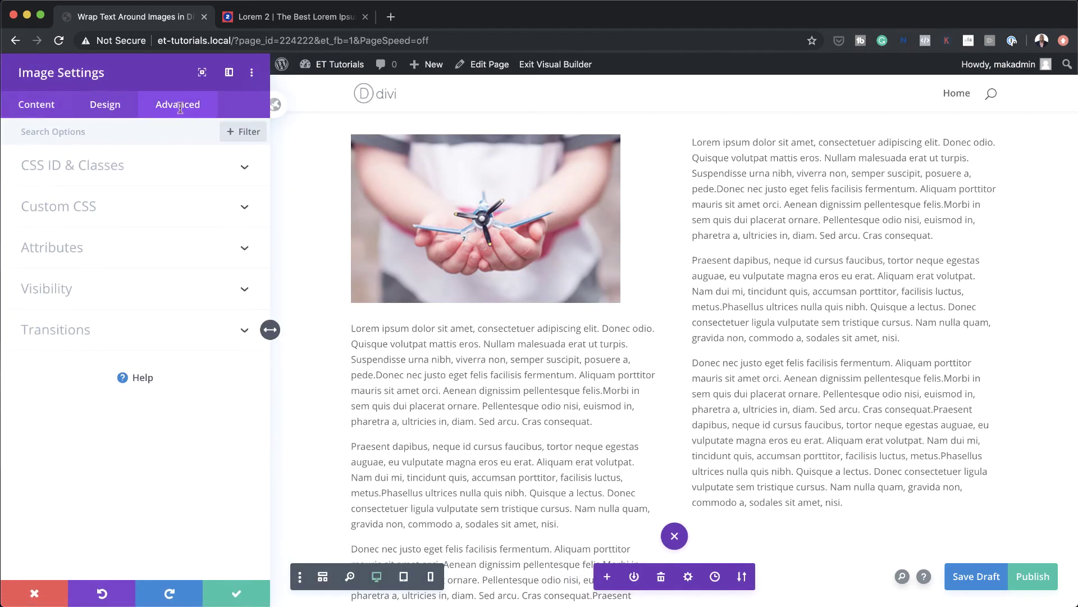
pyautogui.click(98, 216)
pyautogui.click(93, 305)
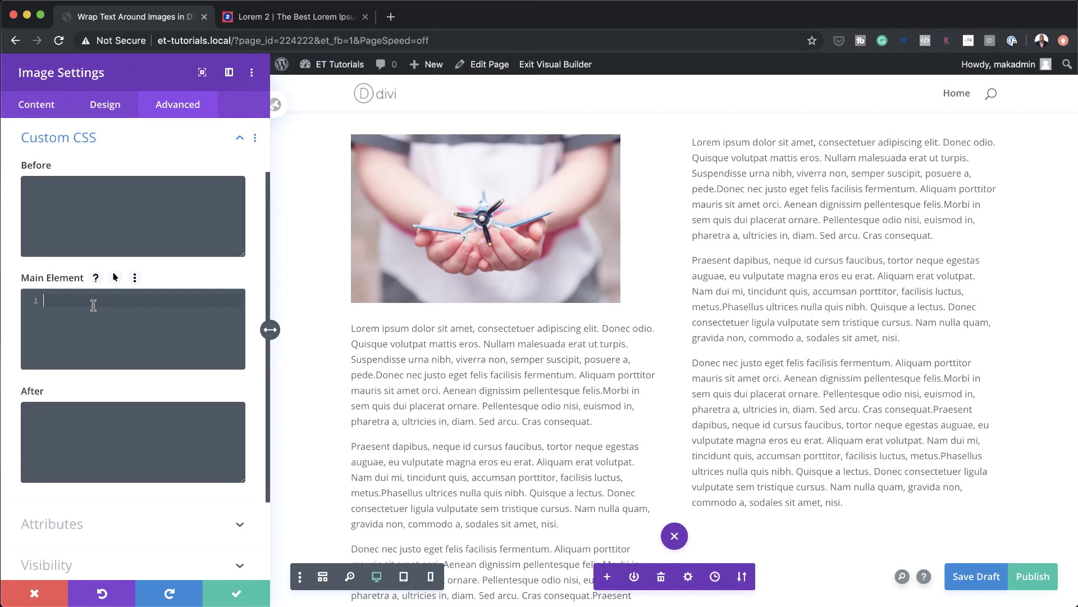
pyautogui.write('float:left;')
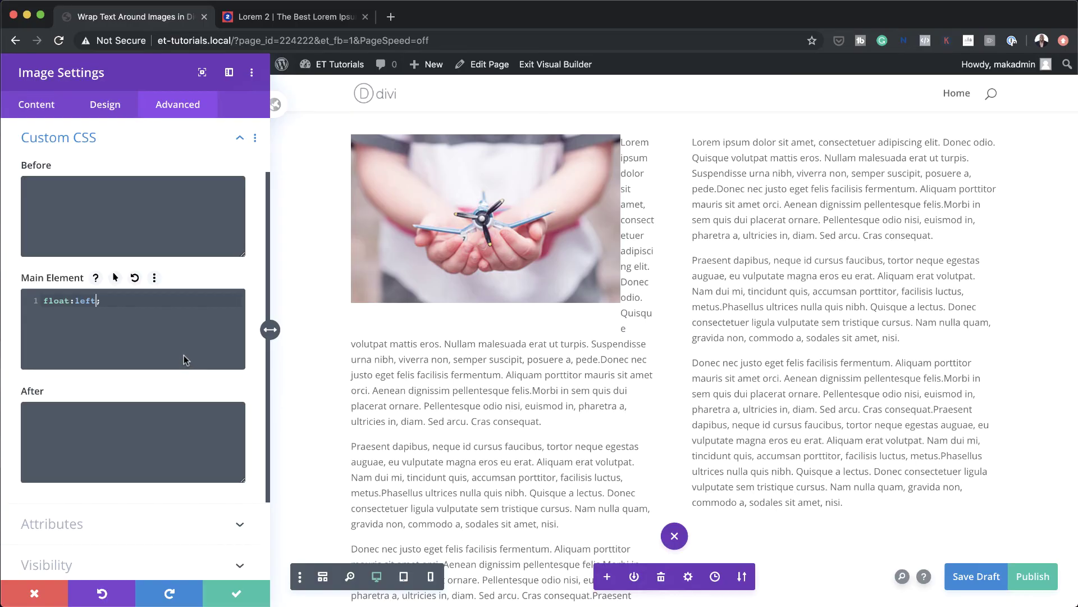
# Step: Set the image's maximum width to 33.3%
pyautogui.click(111, 110)
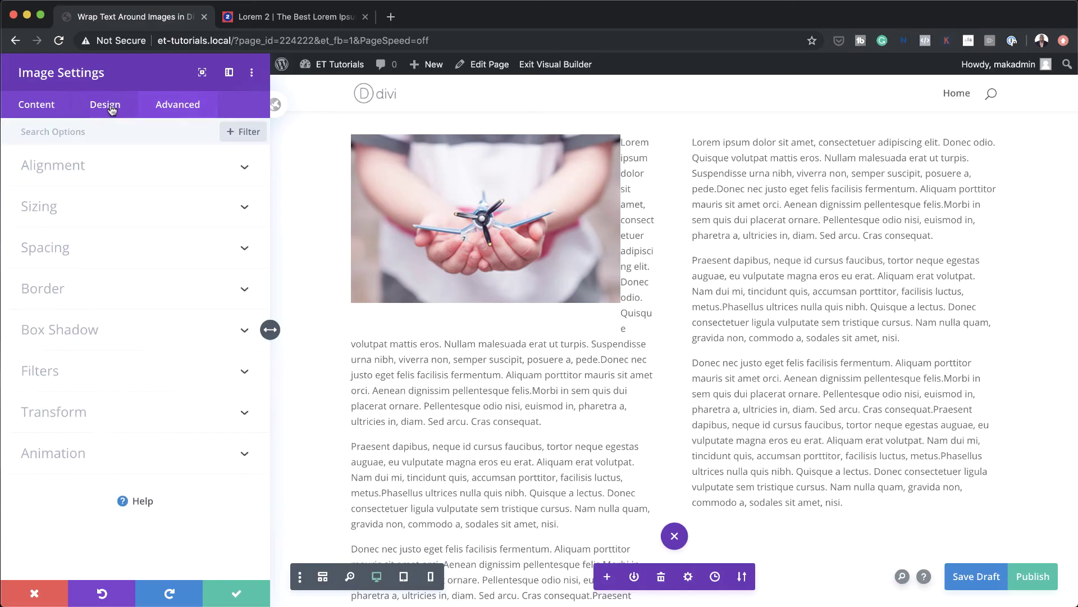
pyautogui.click(60, 210)
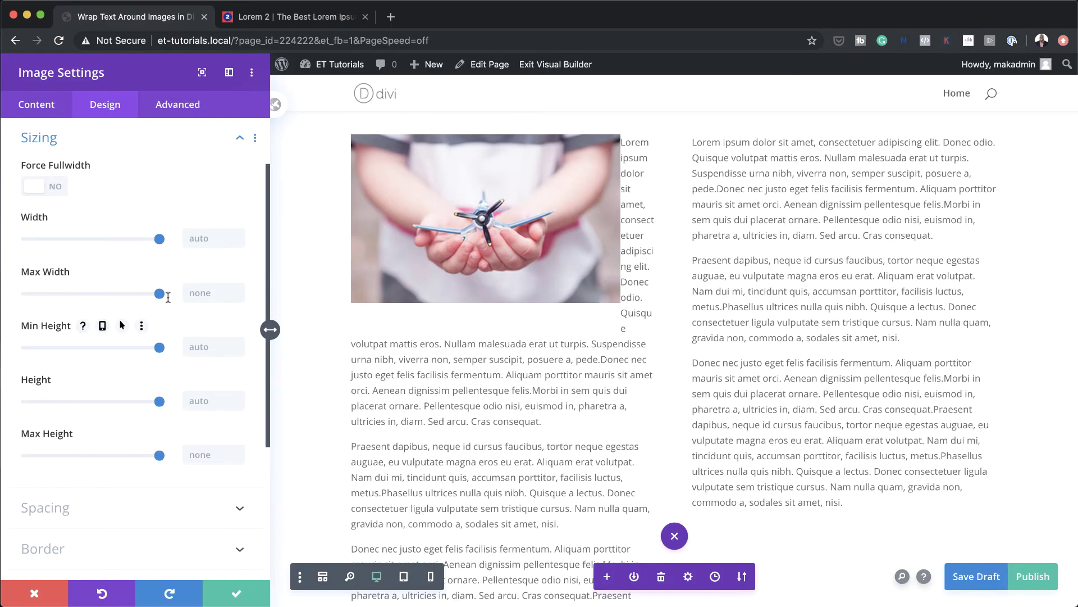
pyautogui.click(204, 293)
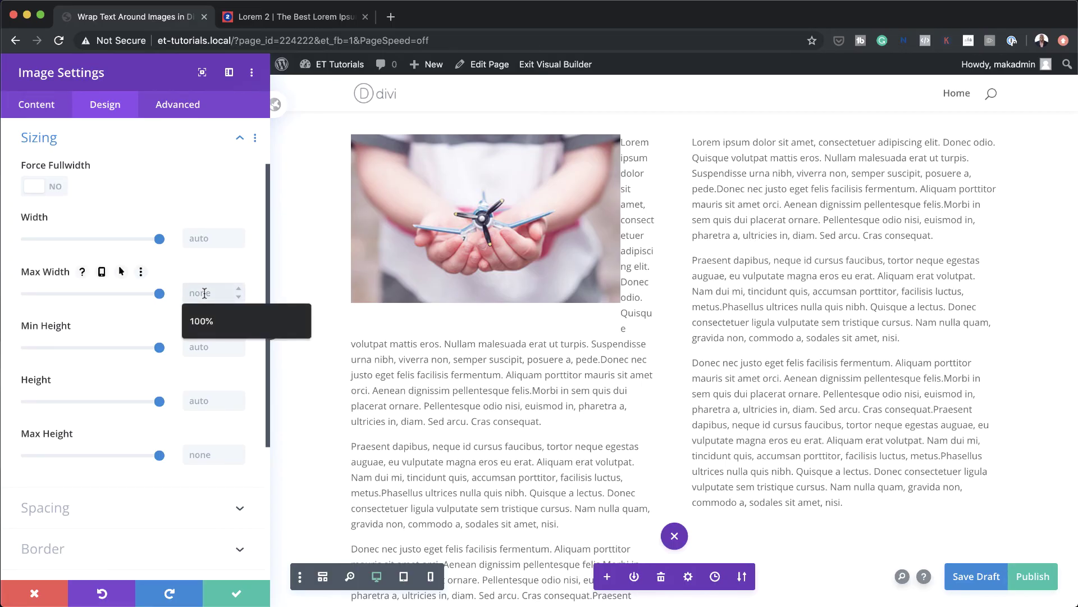
pyautogui.write('33.3%')
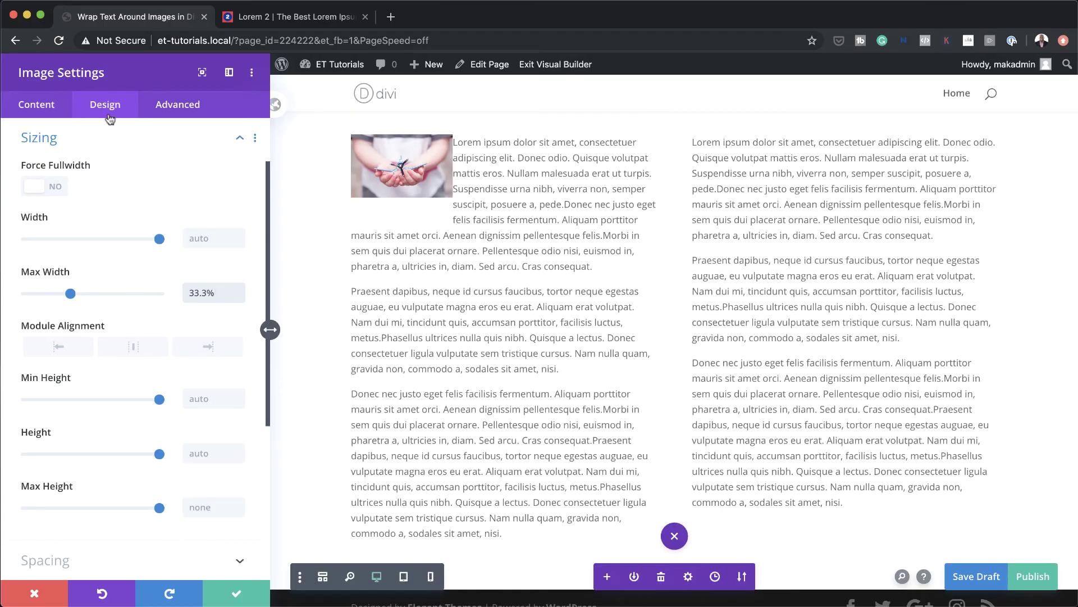
pyautogui.moveTo(193, 328)
pyautogui.scroll(-5, 192, 326)
# Step: Give the image 2% right, top and bottom margins
pyautogui.click(74, 366)
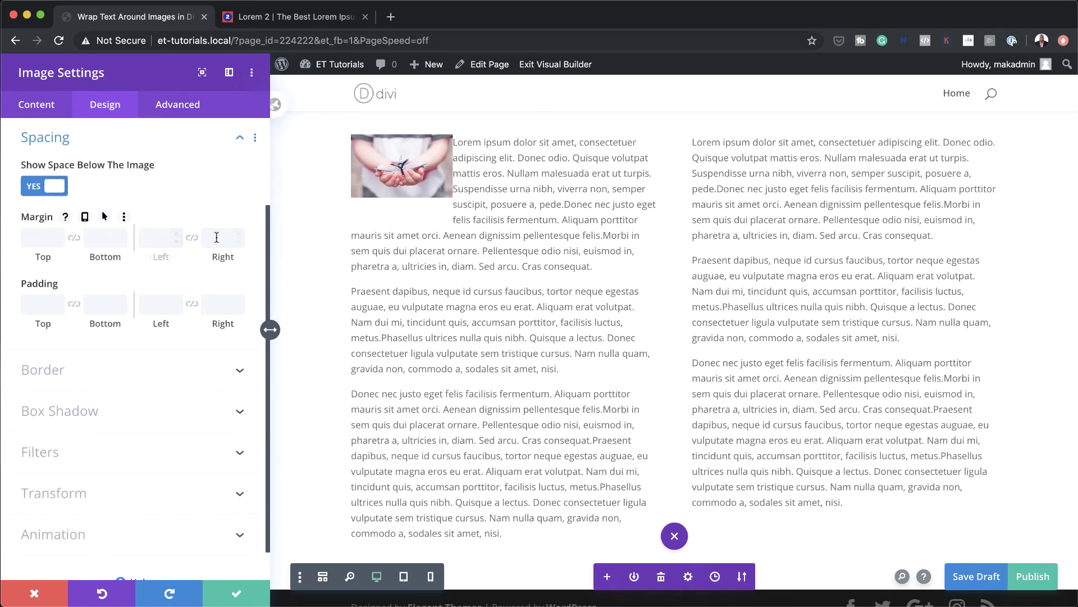
pyautogui.click(217, 237)
pyautogui.write('2%')
pyautogui.moveTo(223, 237); pyautogui.dragTo(198, 239)
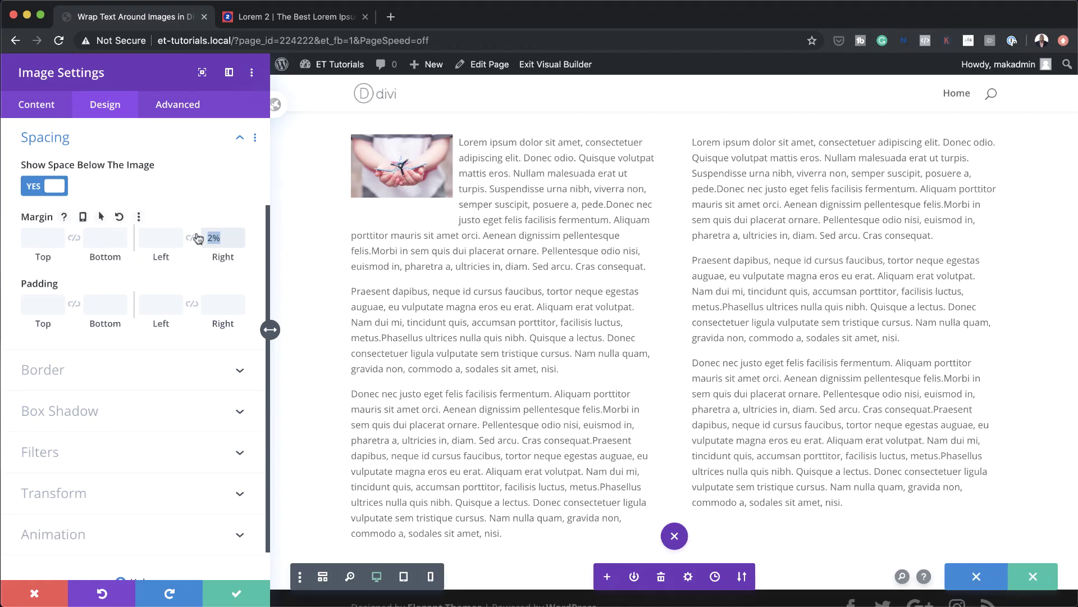
pyautogui.click(38, 238)
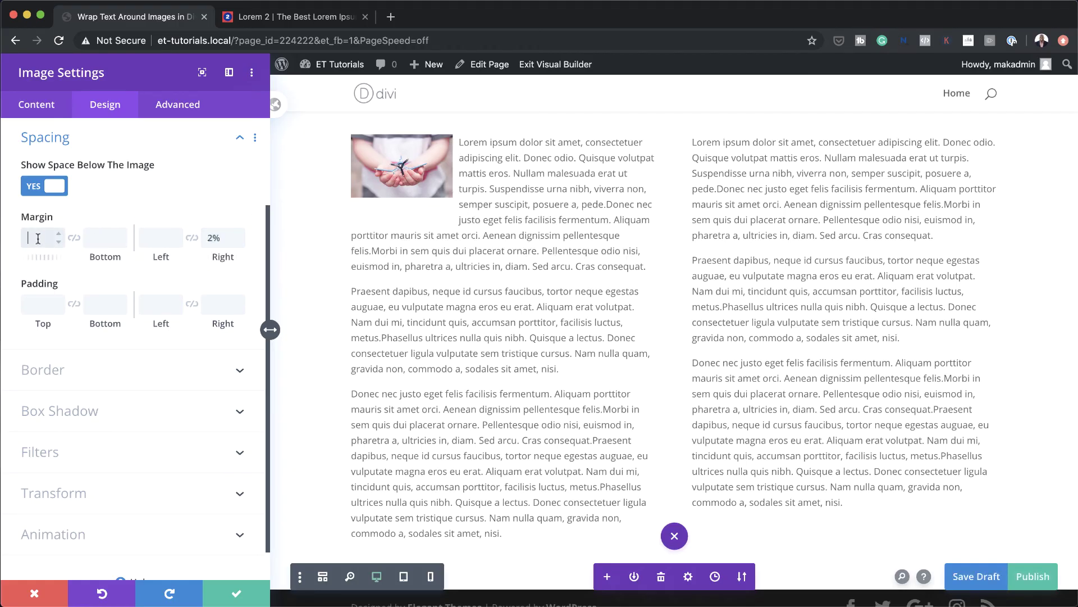
pyautogui.write('2%')
pyautogui.press('Tab')
pyautogui.write('2%')
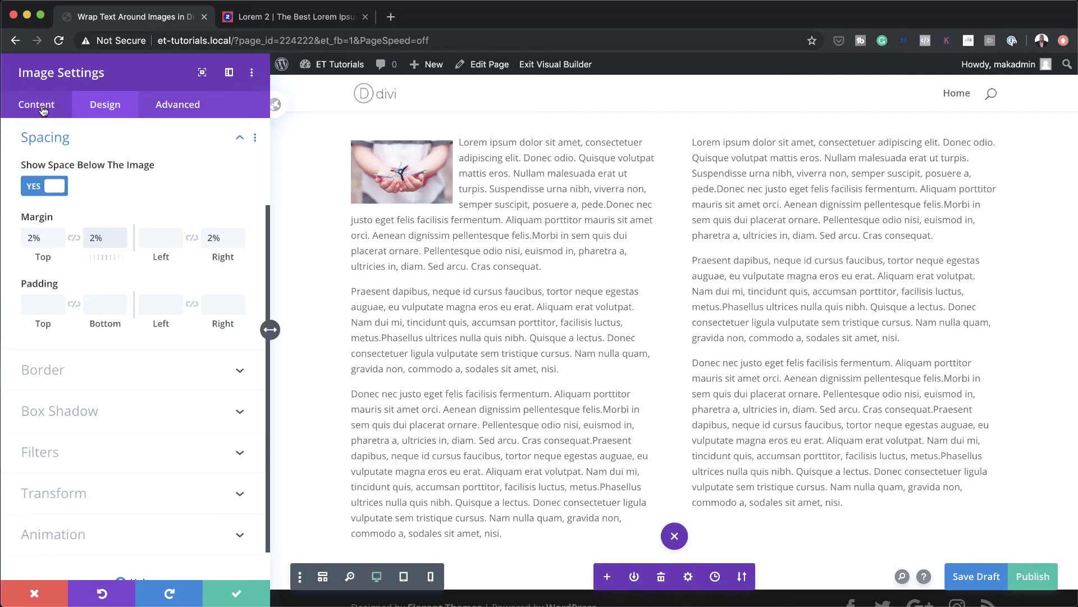
# Step: Split 'Lorem ipsum dolor' onto its own line in the left text and make it Heading 3
pyautogui.click(234, 594)
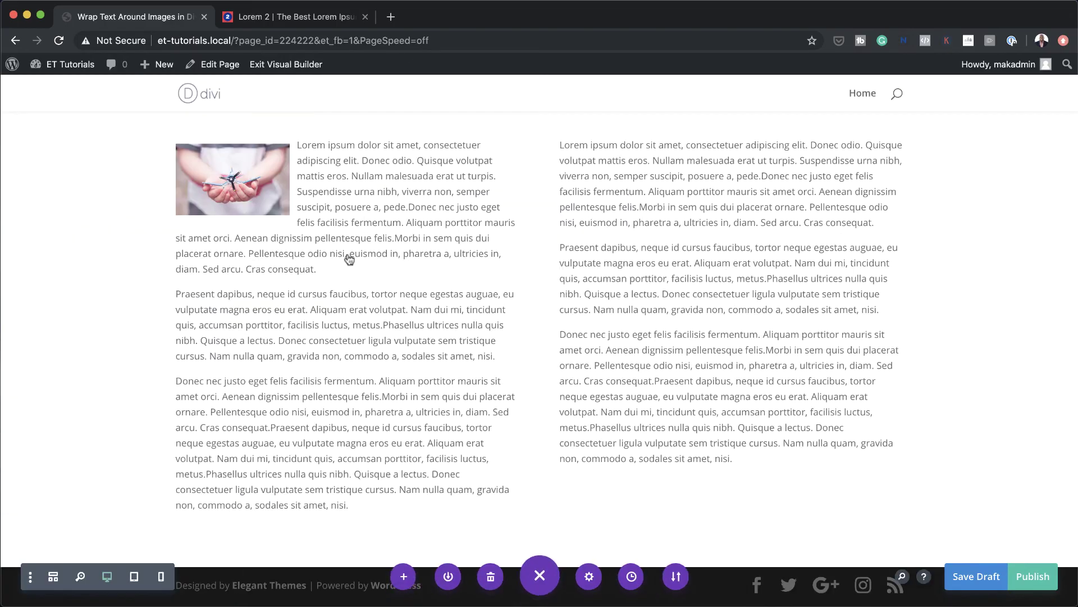
pyautogui.click(444, 179)
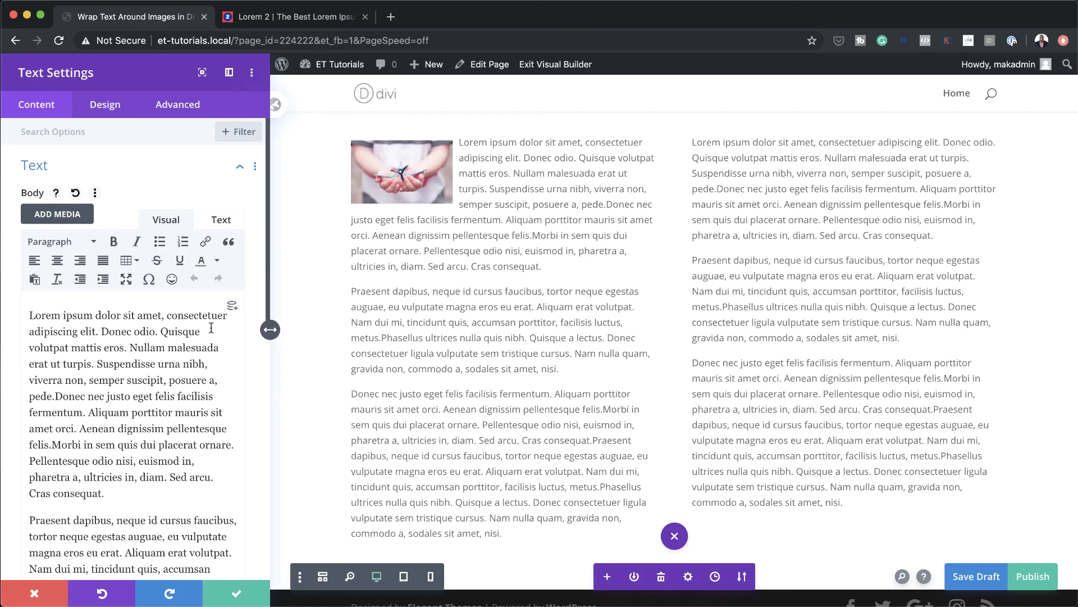
pyautogui.press('Return')
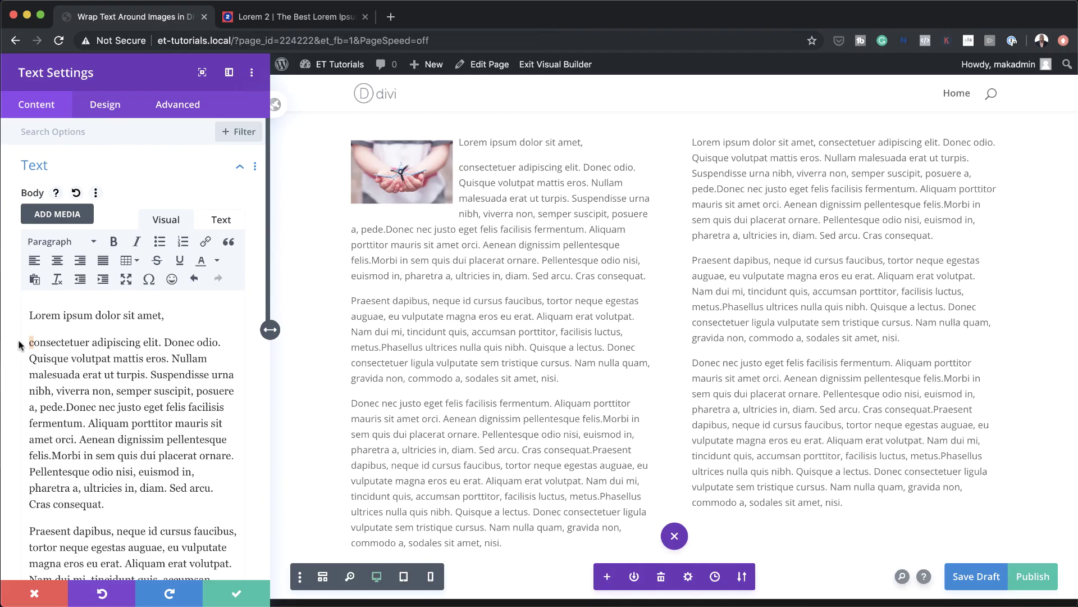
pyautogui.write('C')
pyautogui.click(201, 330)
pyautogui.press('BackSpace')
pyautogui.press('BackSpace')
pyautogui.press('BackSpace')
pyautogui.press('BackSpace')
pyautogui.press('BackSpace')
pyautogui.press('BackSpace')
pyautogui.press('BackSpace')
pyautogui.press('BackSpace')
pyautogui.press('BackSpace')
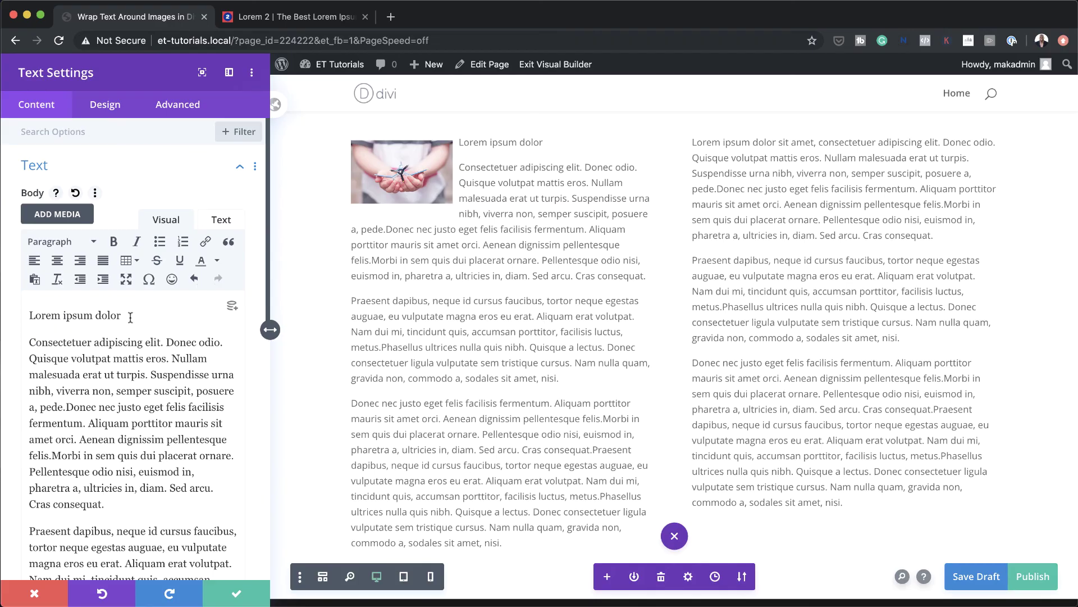
pyautogui.moveTo(121, 315); pyautogui.dragTo(15, 312)
pyautogui.click(73, 248)
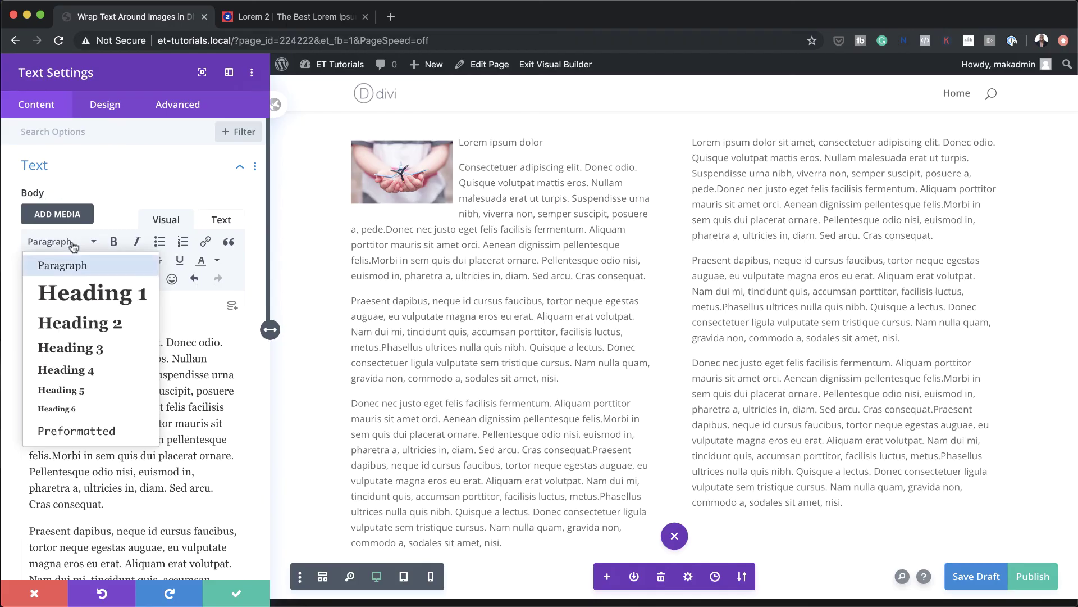
pyautogui.click(56, 346)
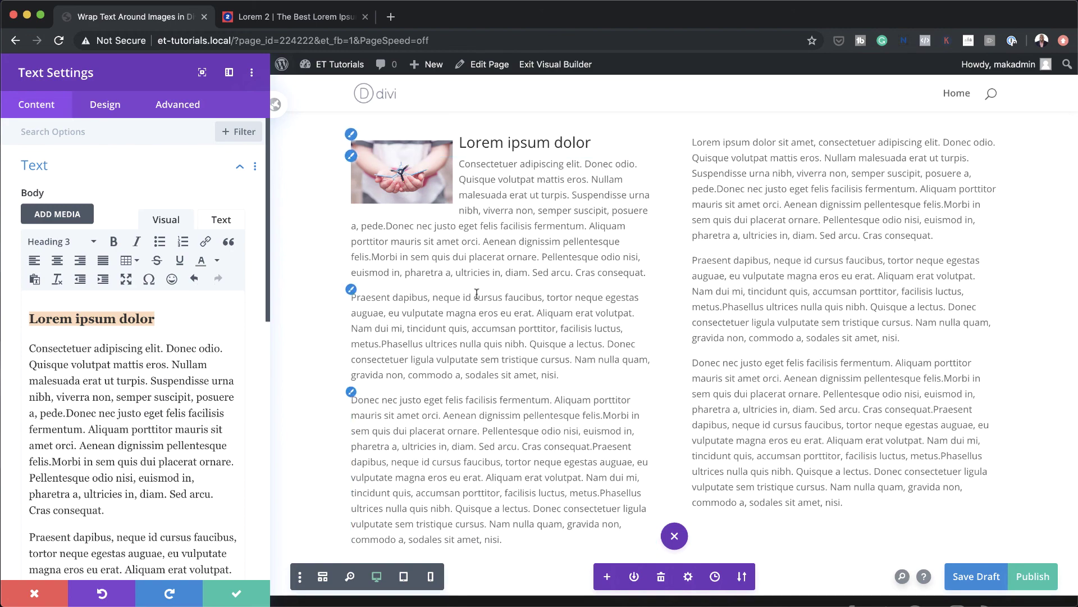
pyautogui.click(237, 592)
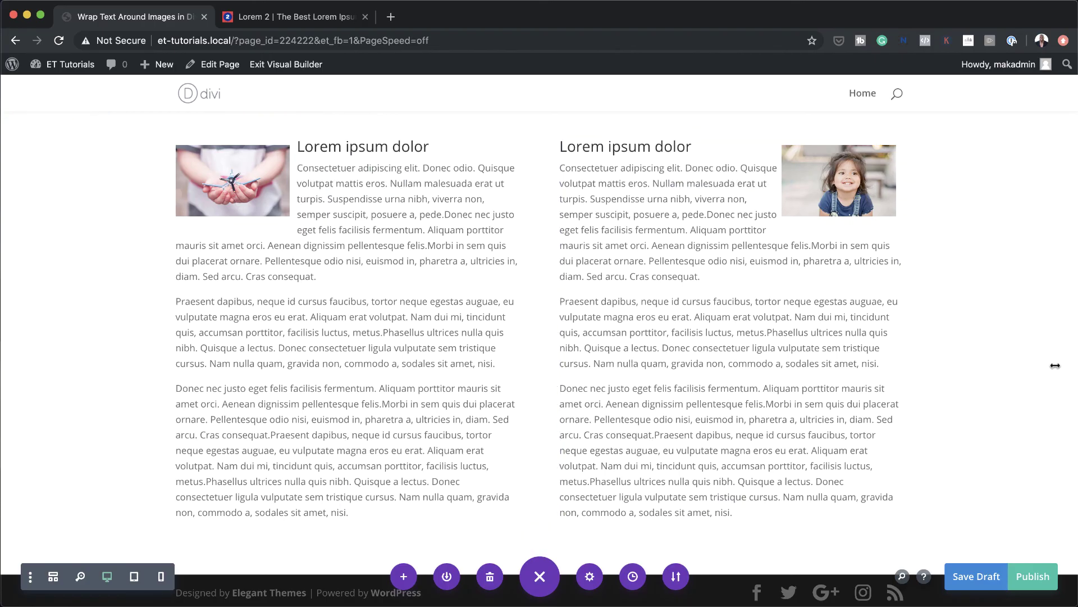
pyautogui.scroll(1, 1055, 366)
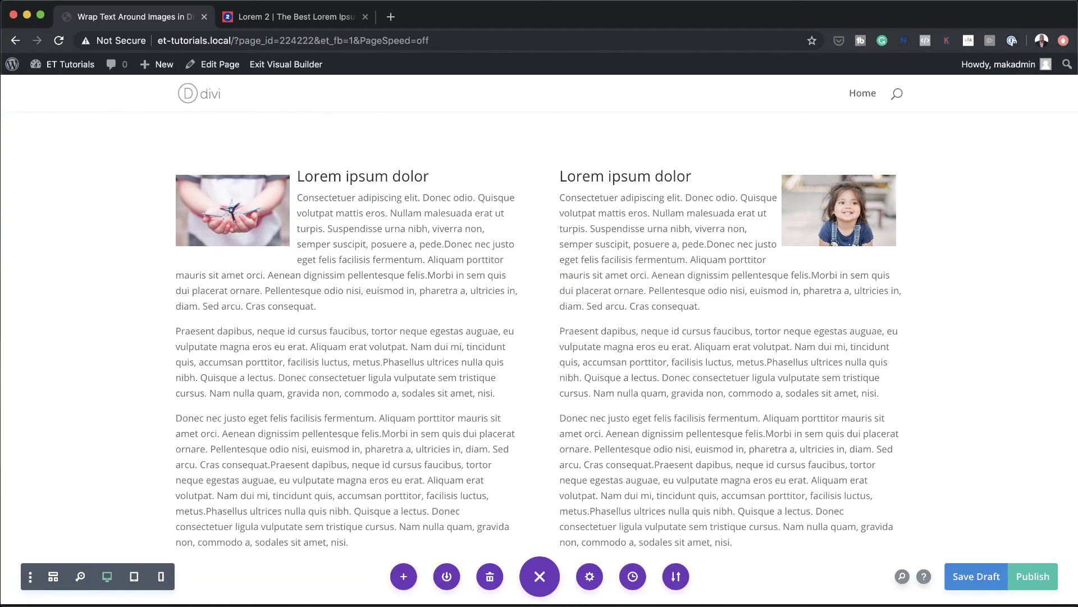